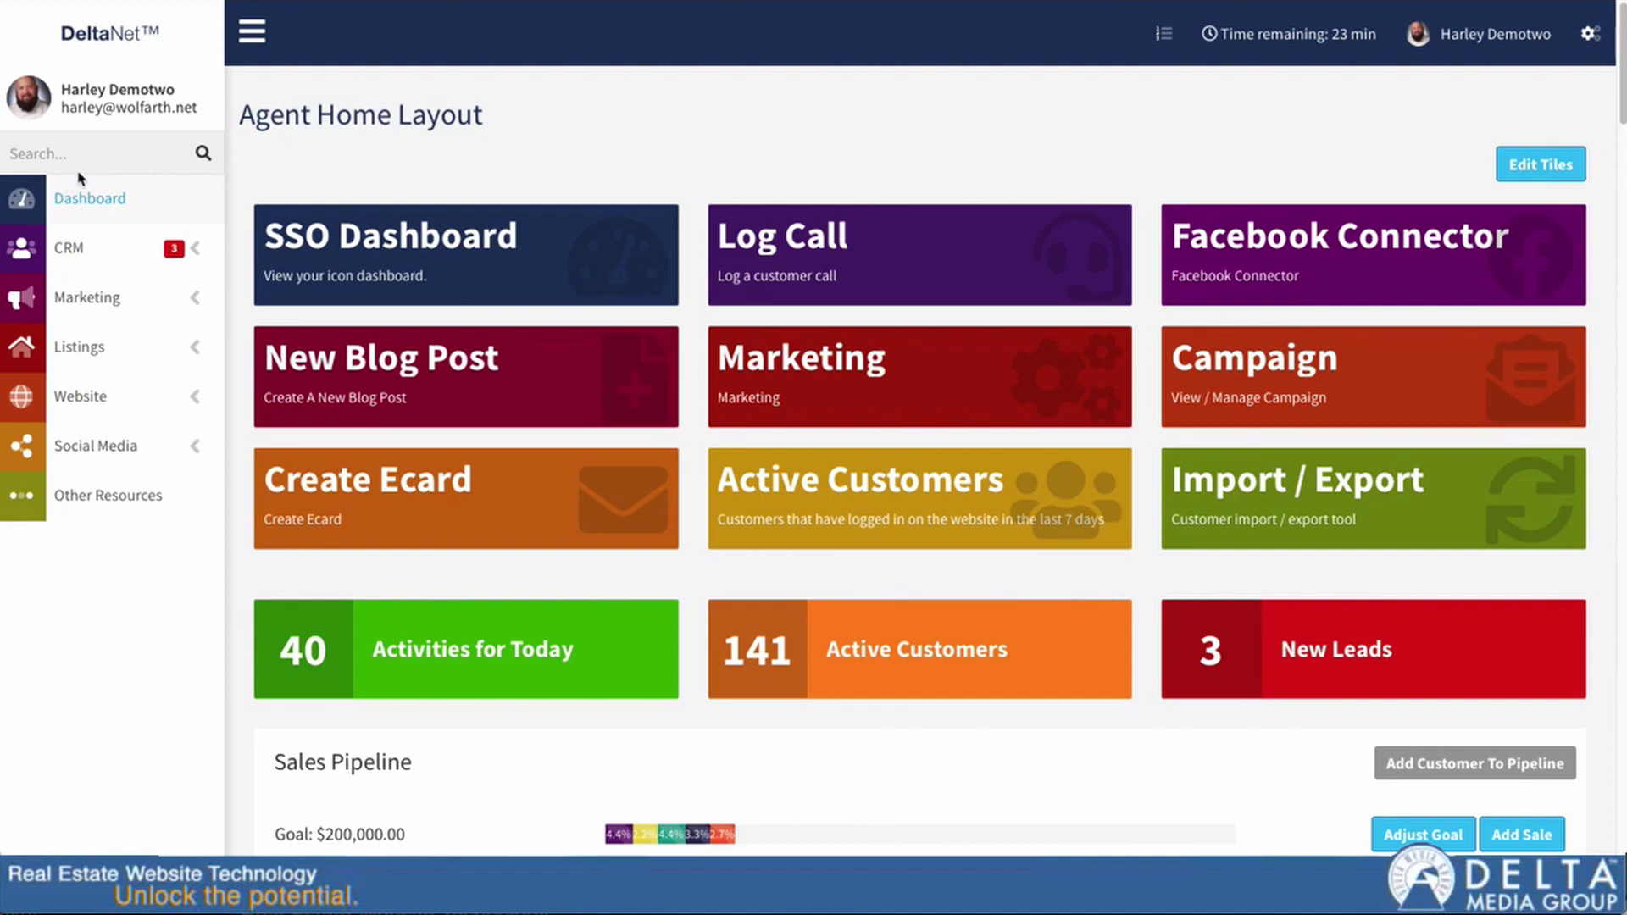
From the CRM Dashboard, search the sidebar for 'import' and bring up the Import / Export Customers choices.
{"action": "left_click", "coordinate": [201, 252]}
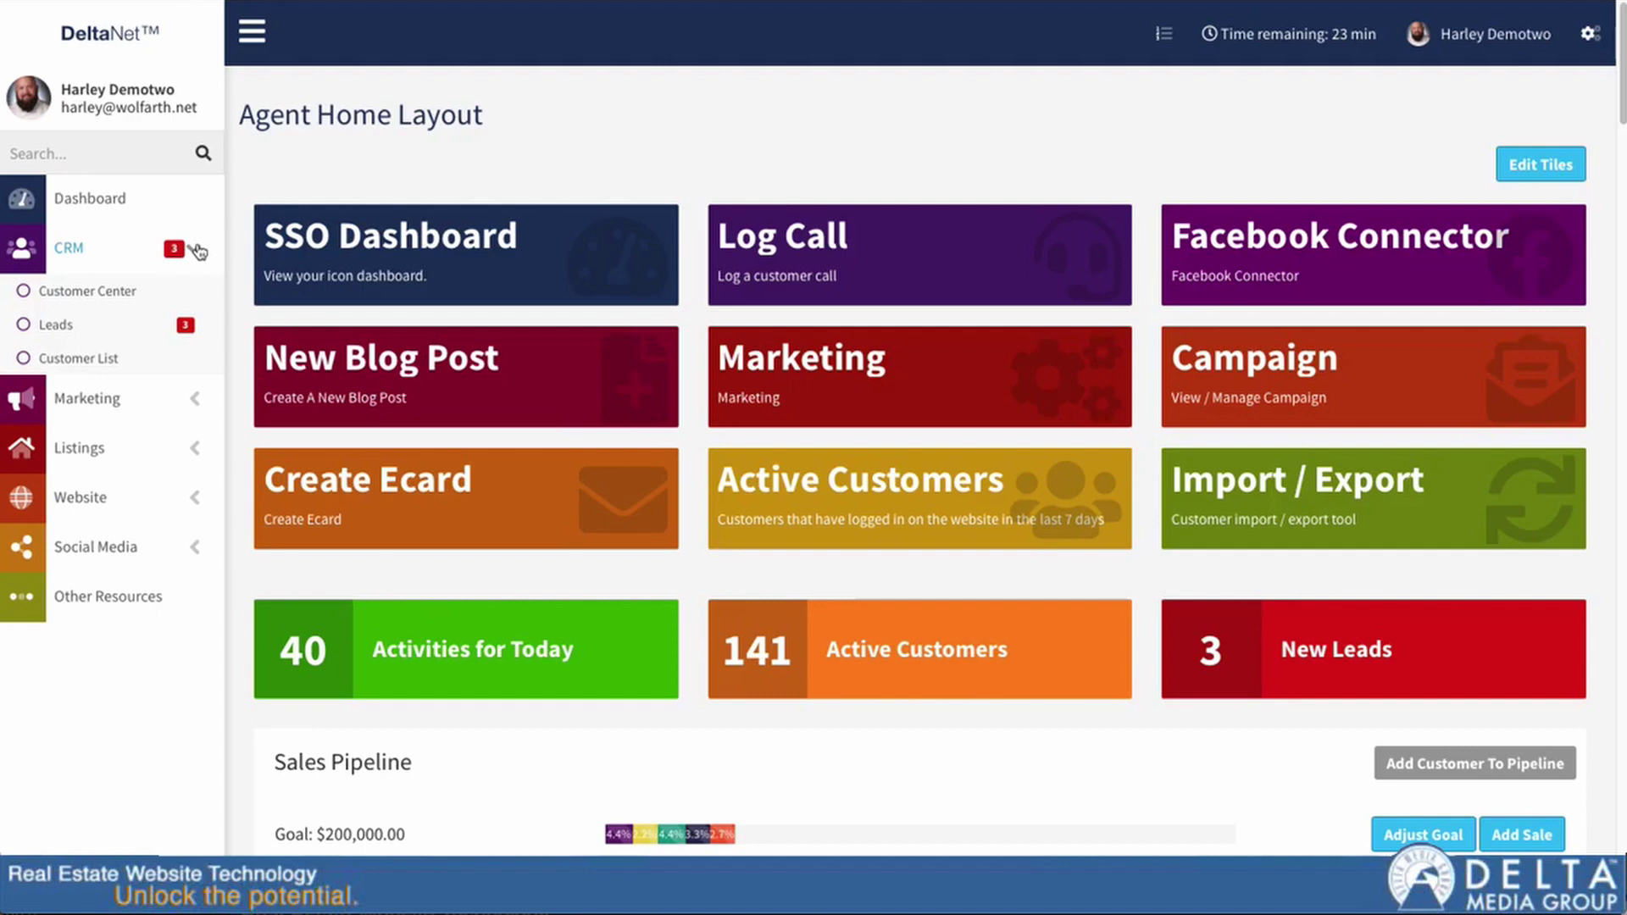
{"action": "left_click", "coordinate": [72, 251]}
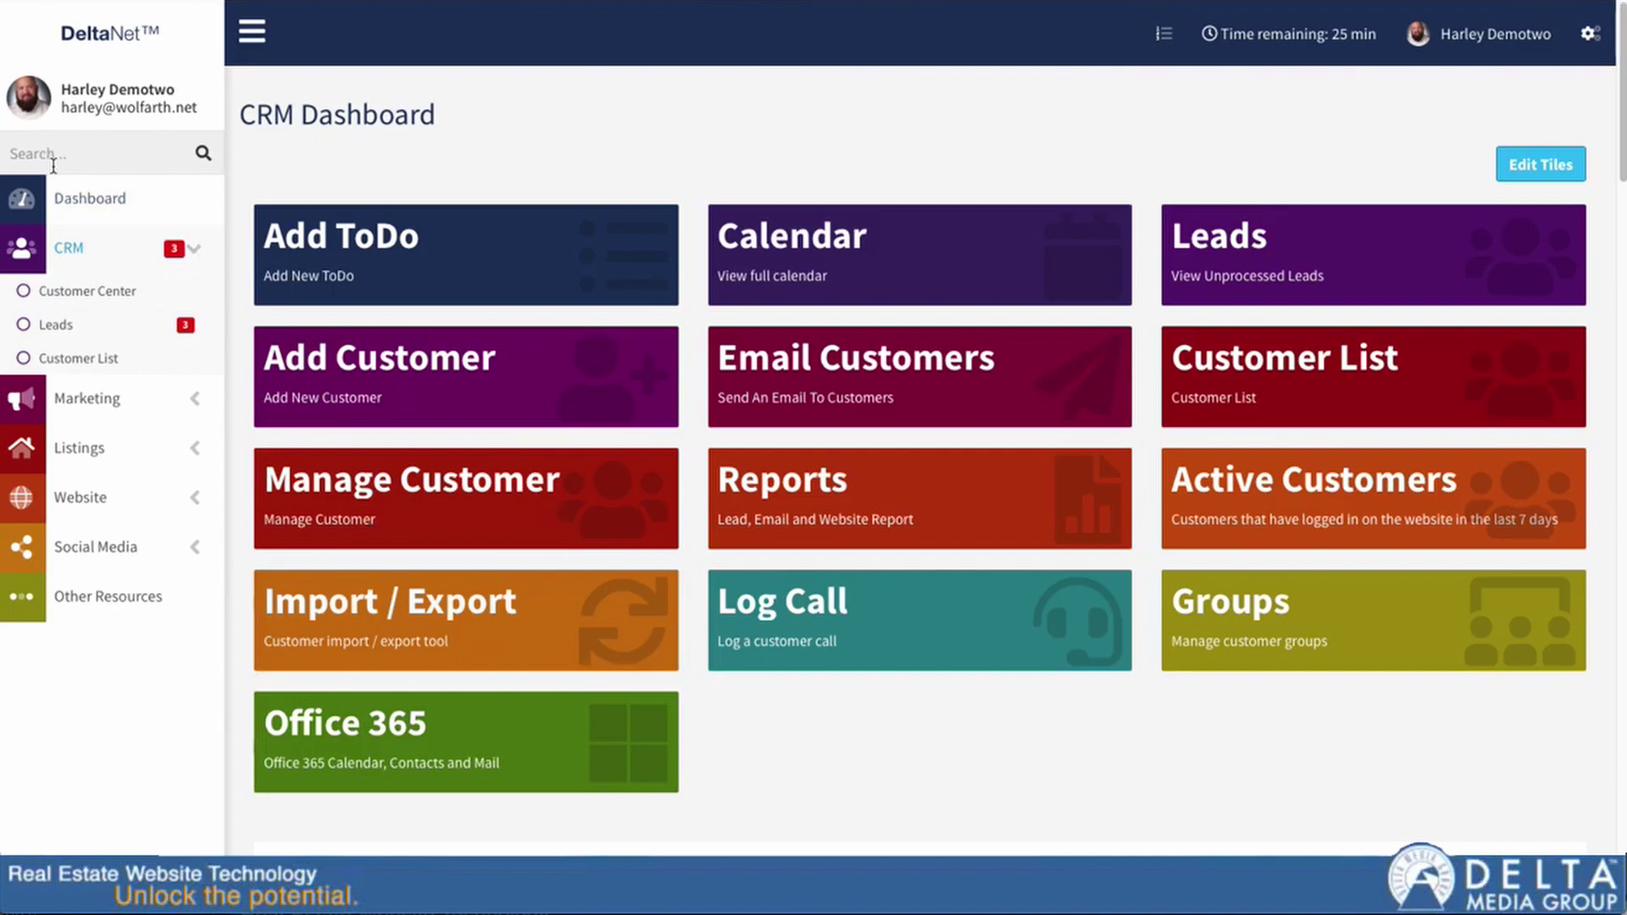
{"action": "type", "text": "import"}
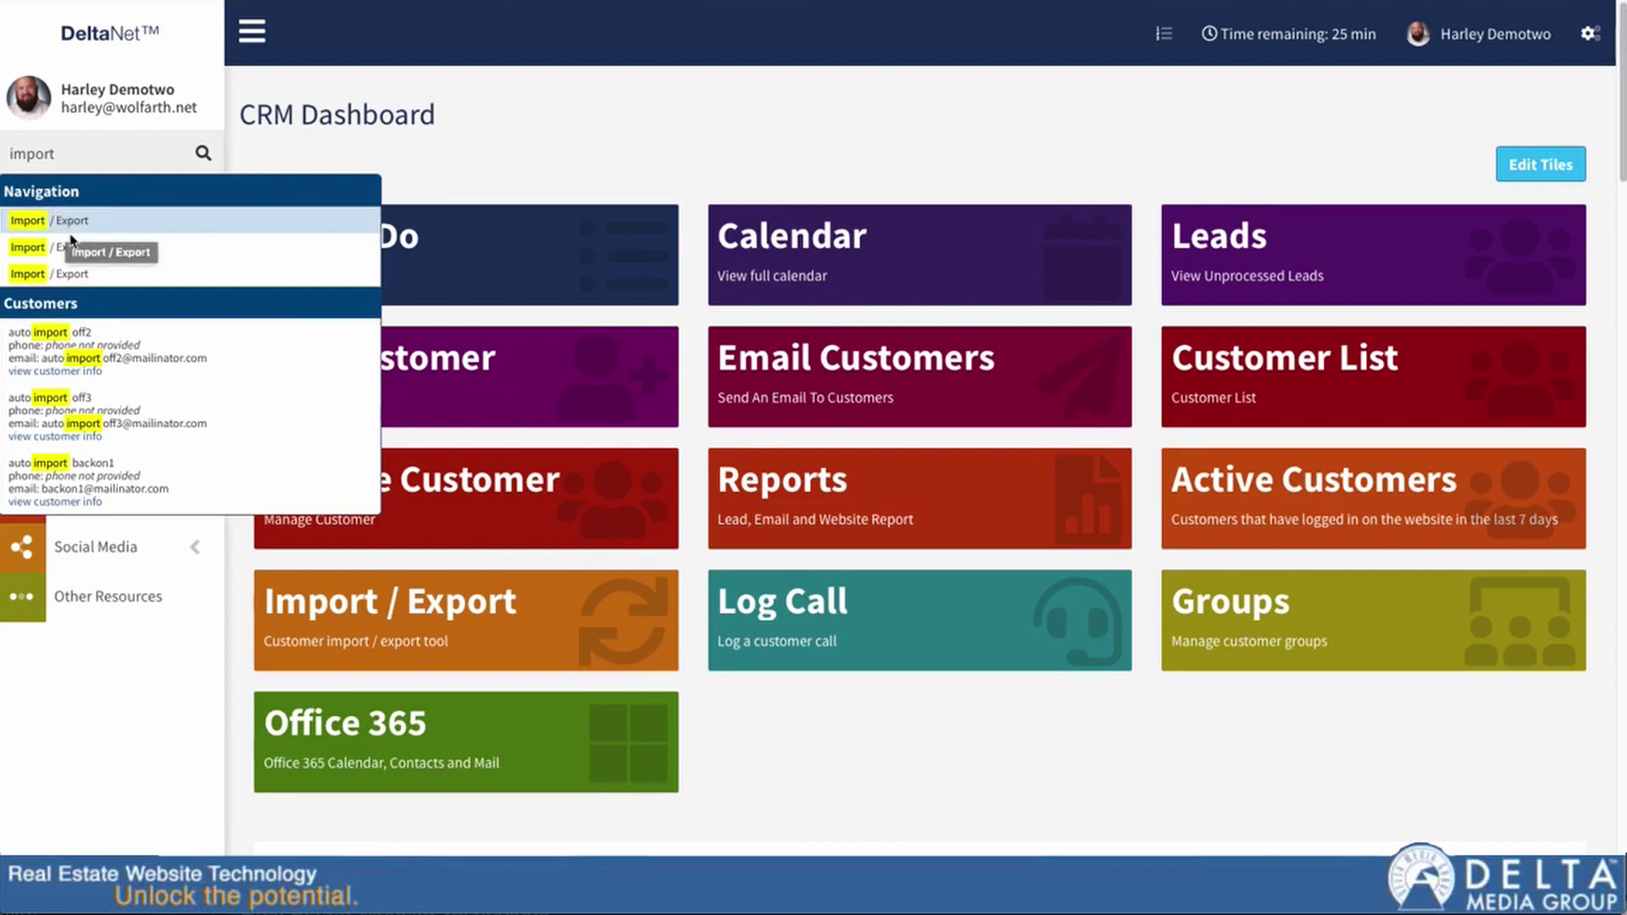
{"action": "left_click", "coordinate": [75, 235]}
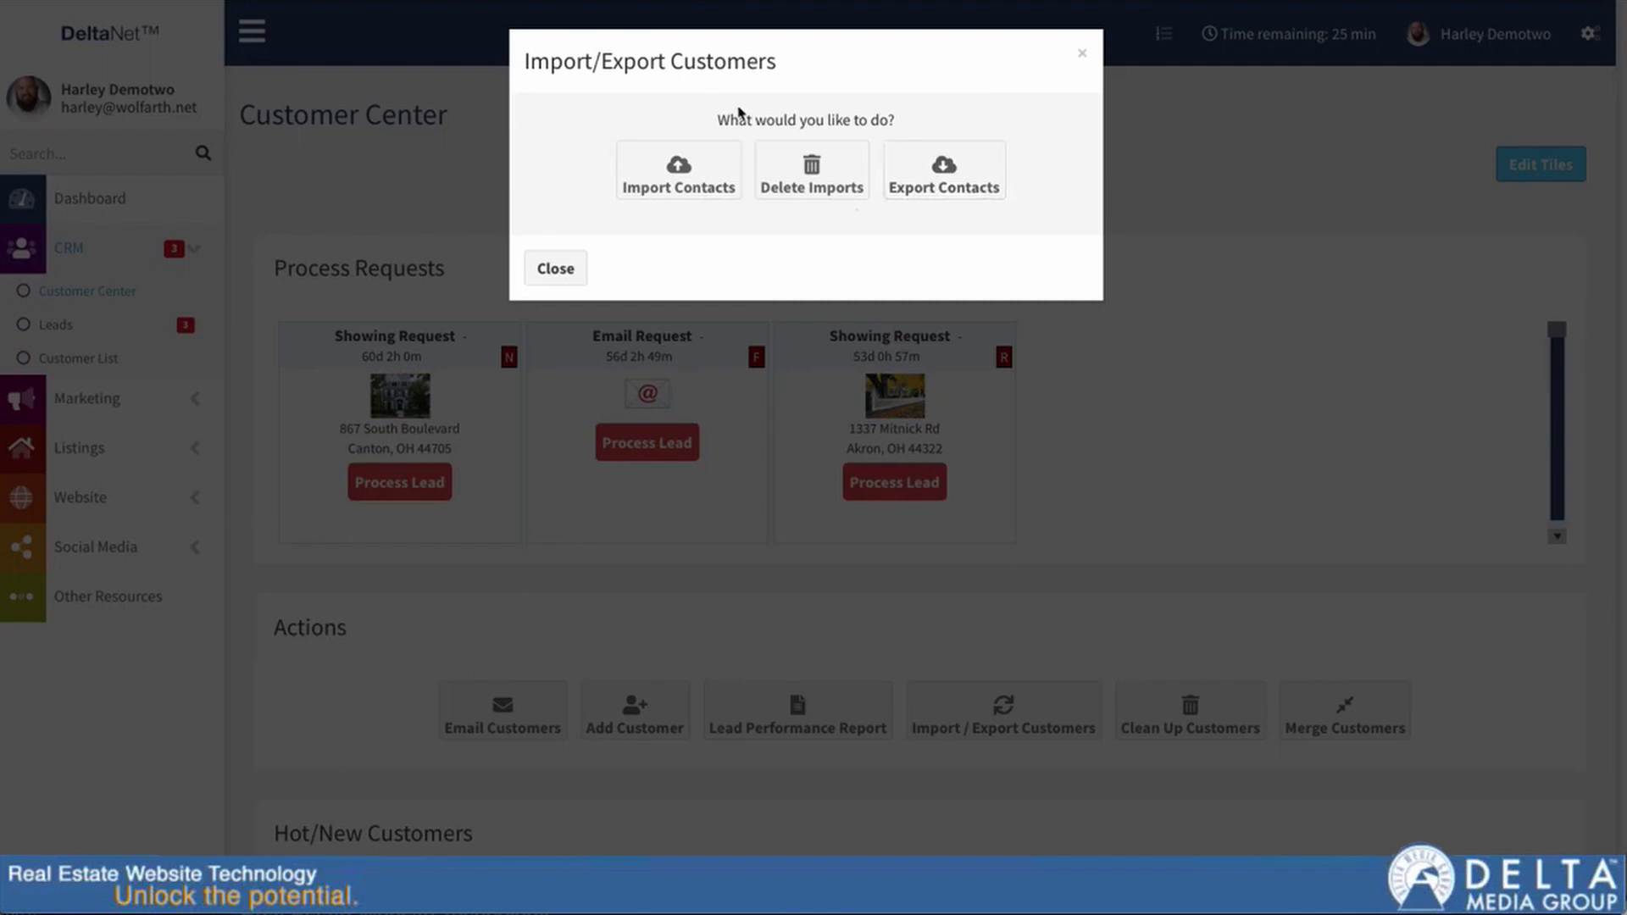
Begin an Import Contacts job with contacts_dmgdemo_test chosen as the upload file.
{"action": "left_click", "coordinate": [665, 177]}
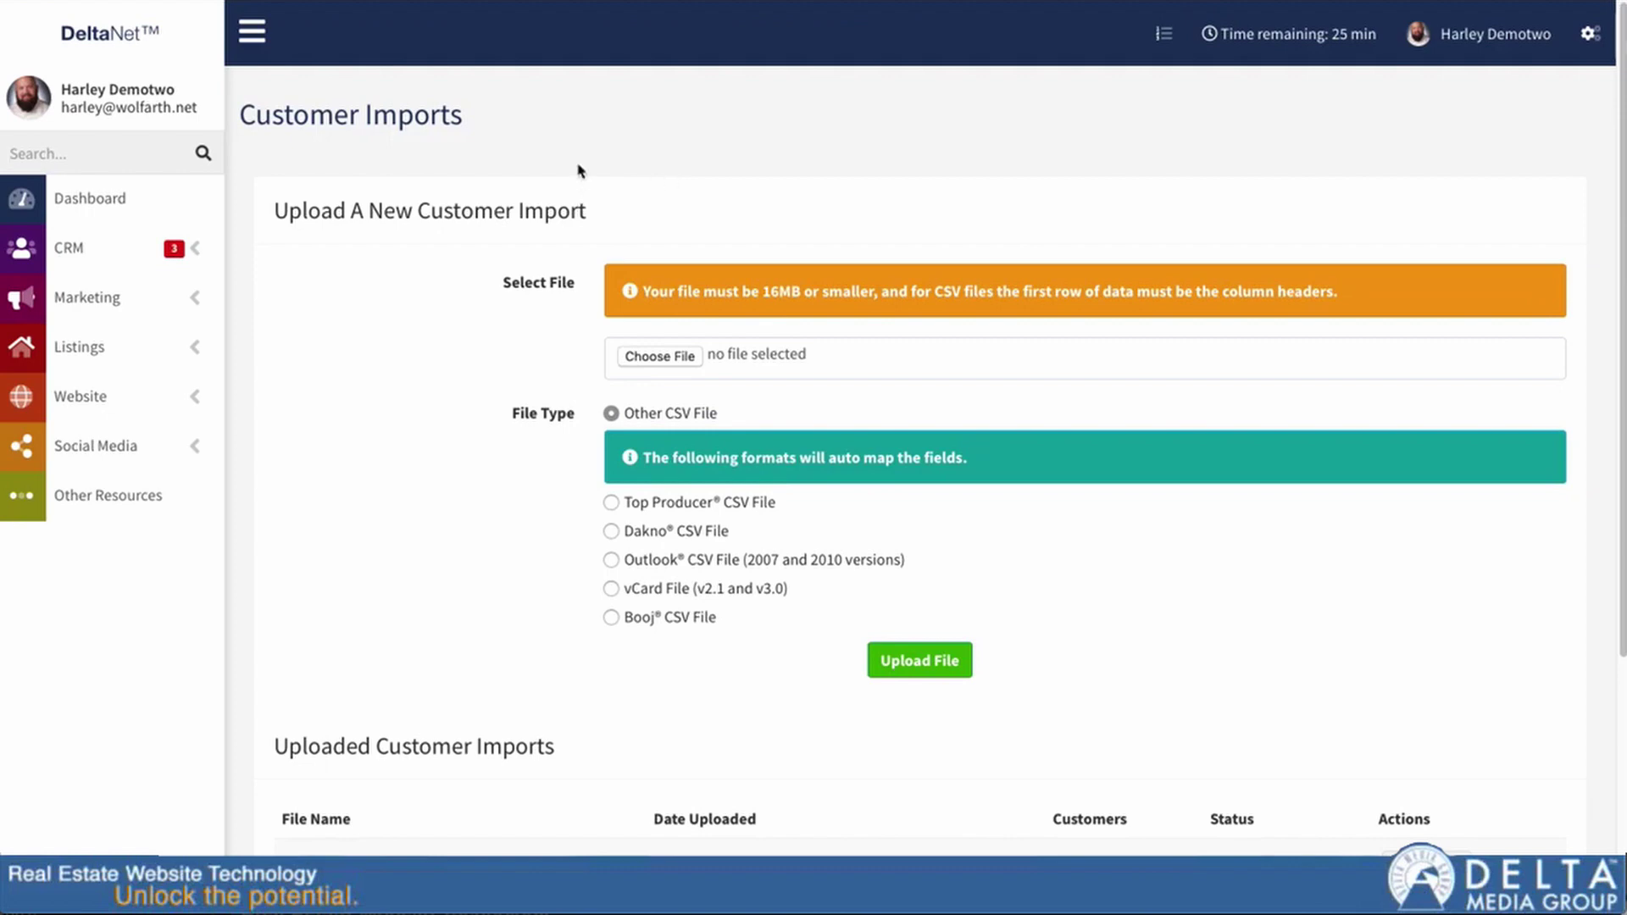
{"action": "left_click", "coordinate": [658, 359]}
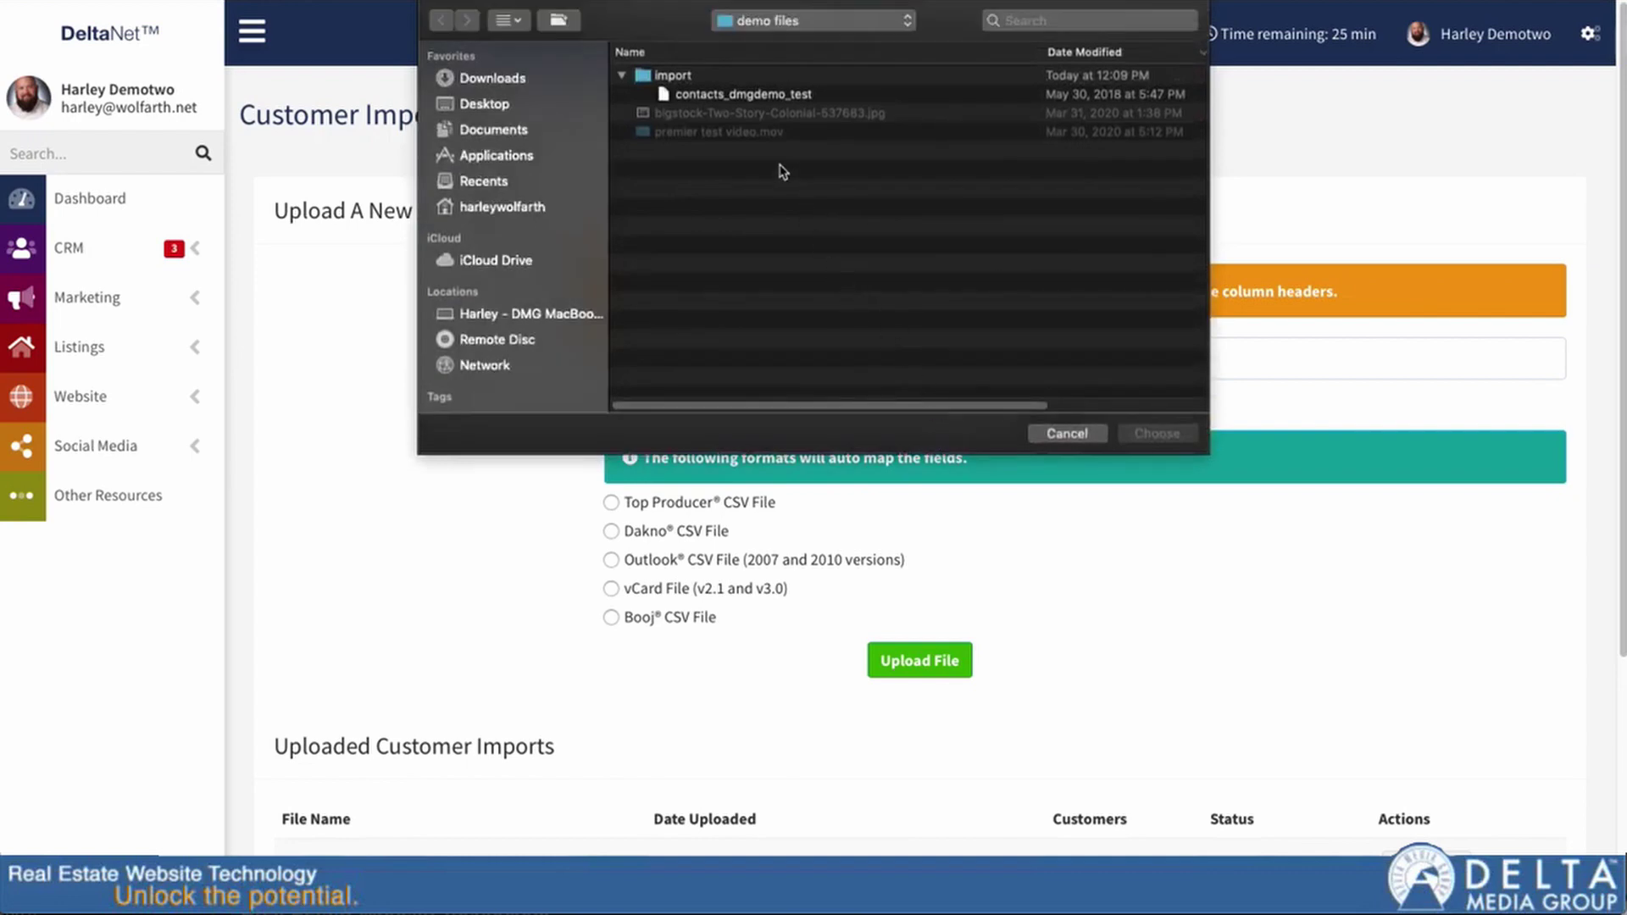
{"action": "left_click", "coordinate": [719, 95]}
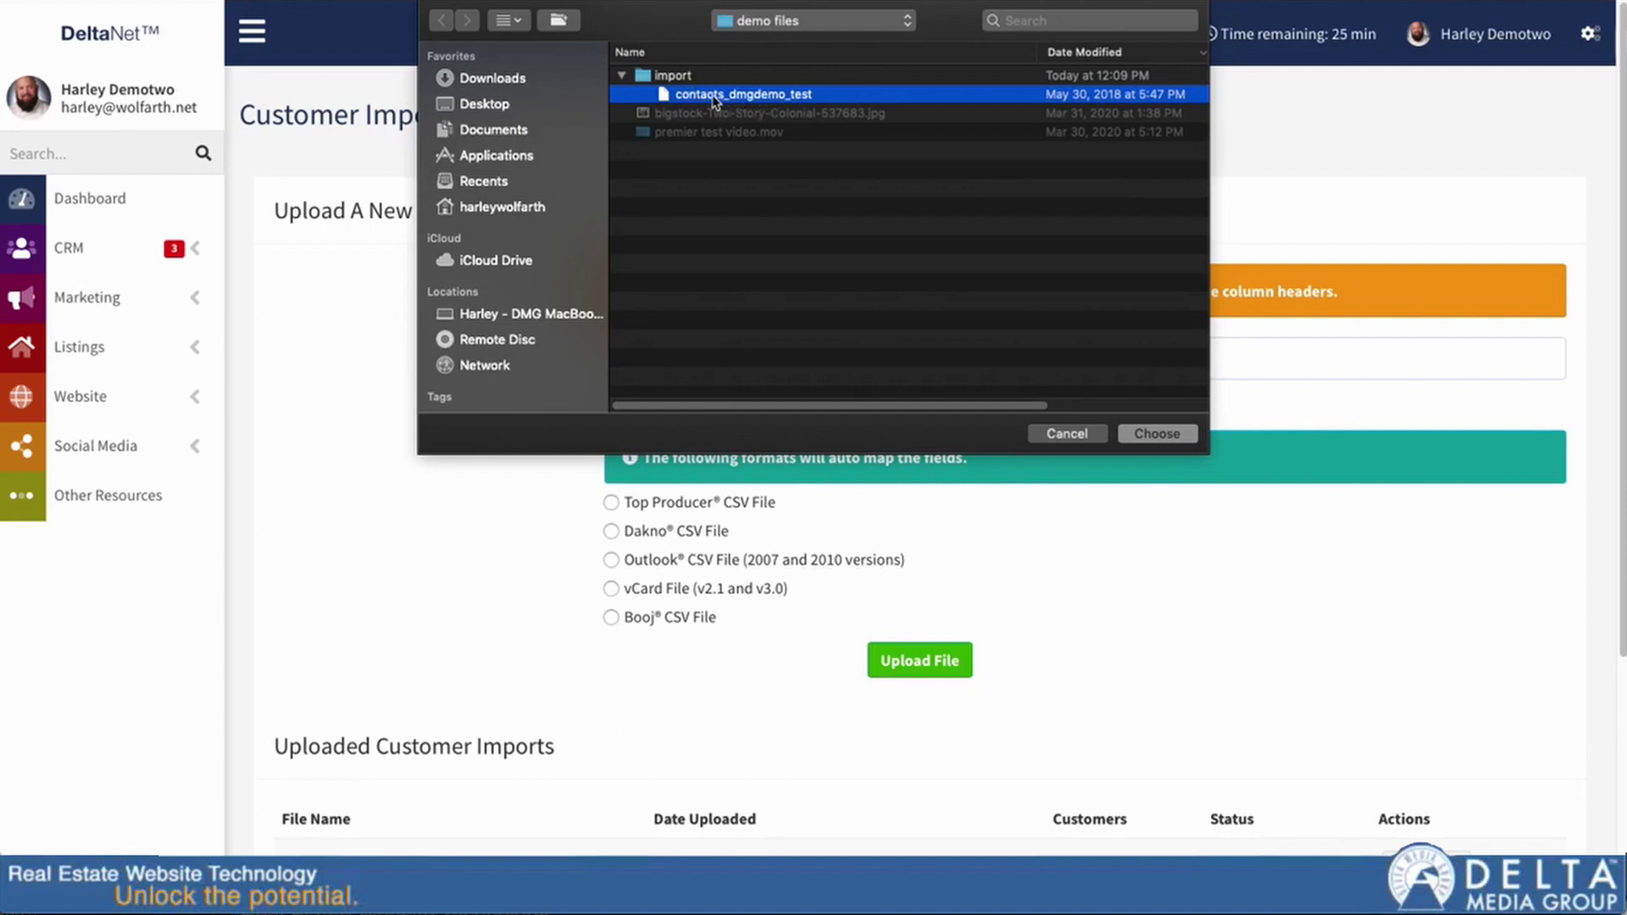
{"action": "left_click", "coordinate": [1155, 436]}
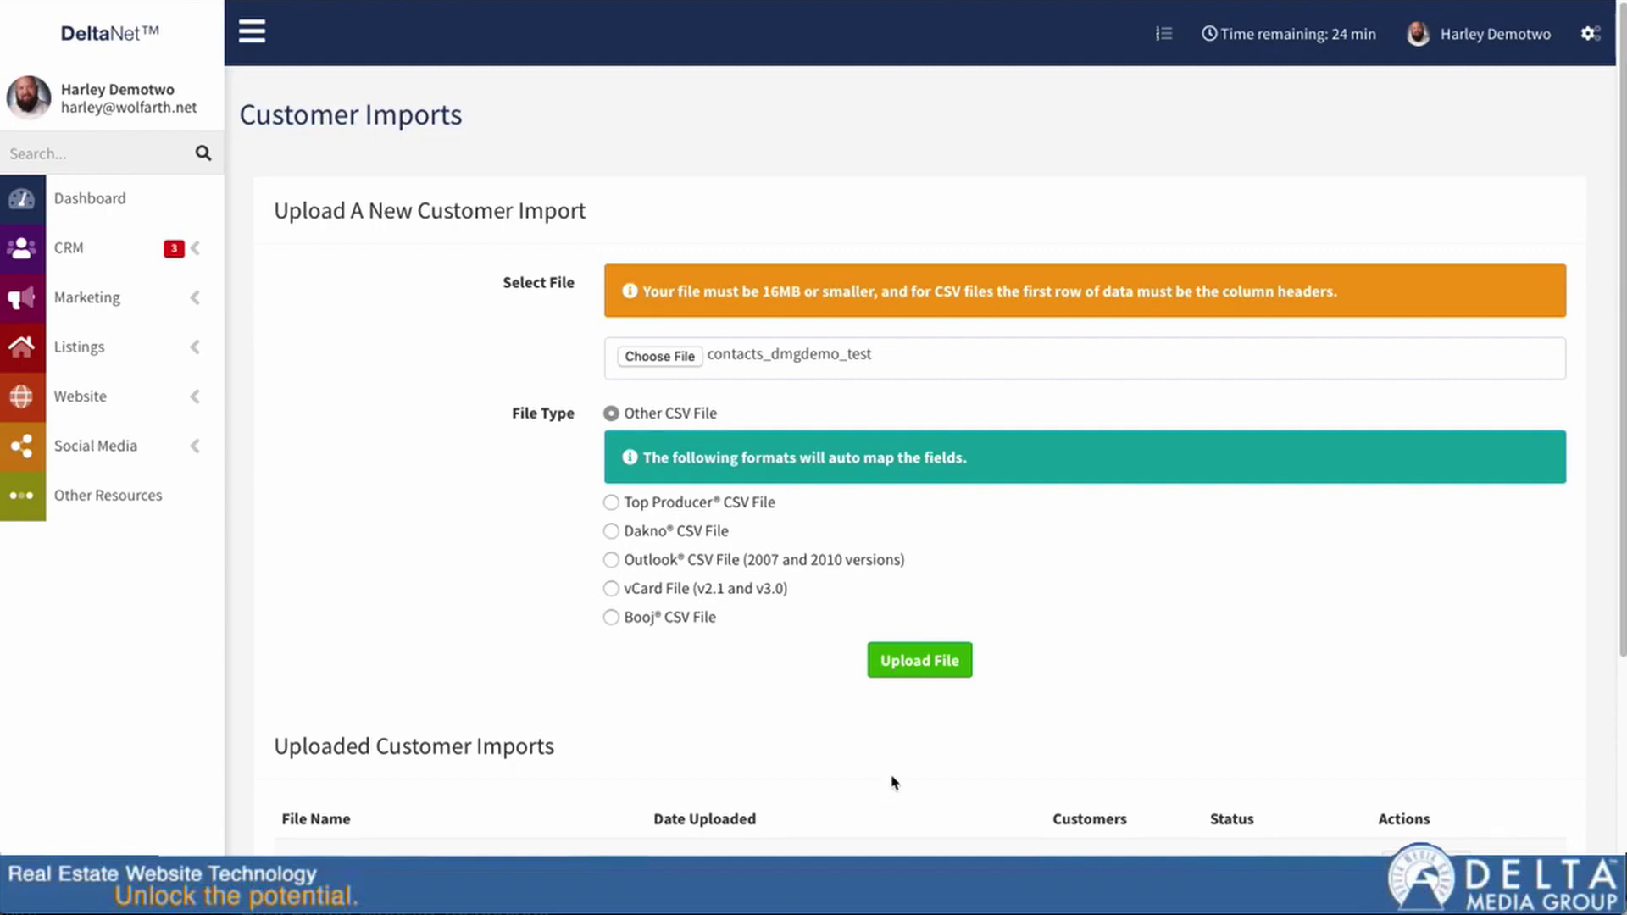
Upload contacts_dmgdemo_test and bring up its Field Mapping with Email, First Name and Last Name matched.
{"action": "left_click", "coordinate": [920, 668]}
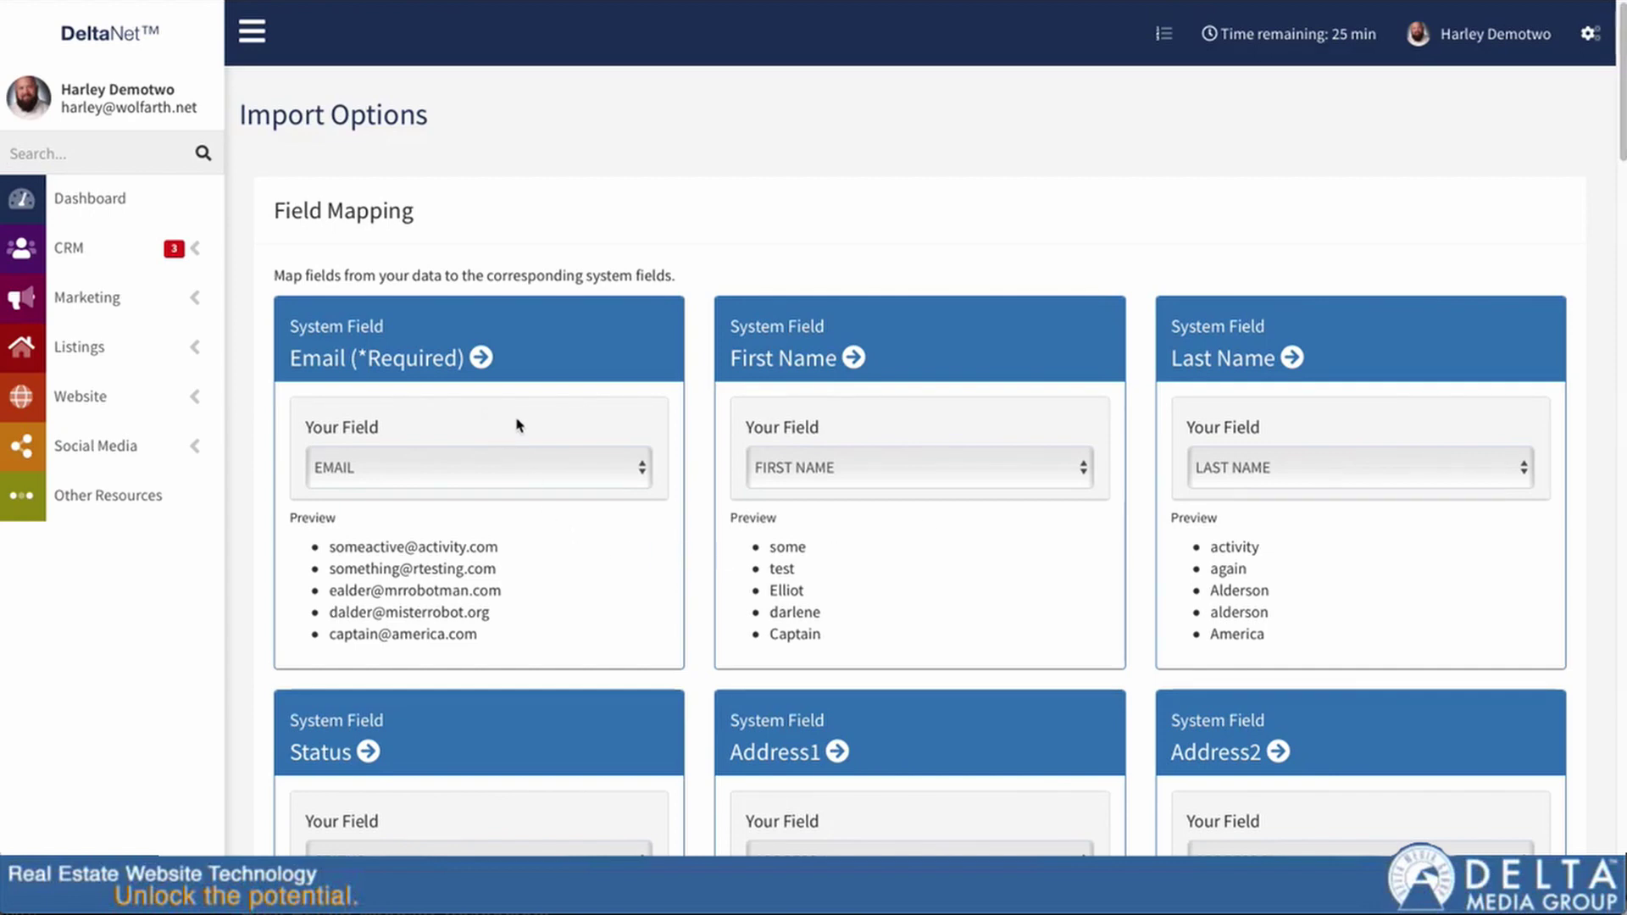
{"action": "left_click", "coordinate": [296, 355]}
{"action": "left_click_drag", "start_coordinate": [296, 354], "coordinate": [474, 359]}
{"action": "left_click", "coordinate": [426, 326]}
{"action": "scroll", "coordinate": [496, 778], "scroll_direction": "down", "scroll_amount": 1}
{"action": "scroll", "coordinate": [528, 839], "scroll_direction": "down", "scroll_amount": 4}
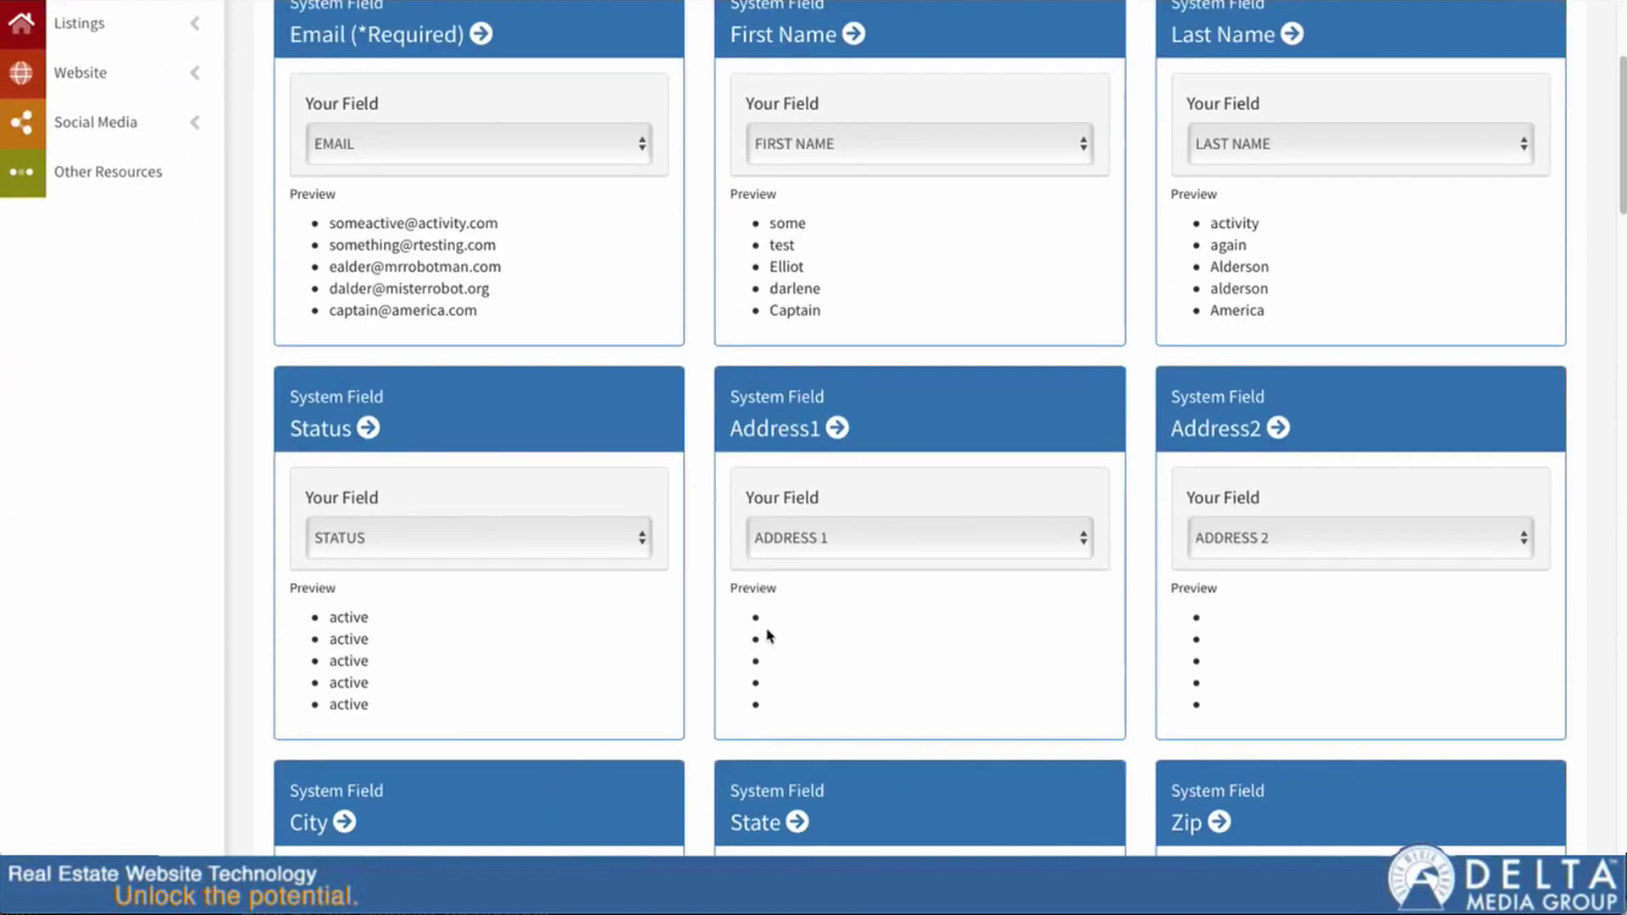
{"action": "scroll", "coordinate": [766, 636], "scroll_direction": "down", "scroll_amount": 2}
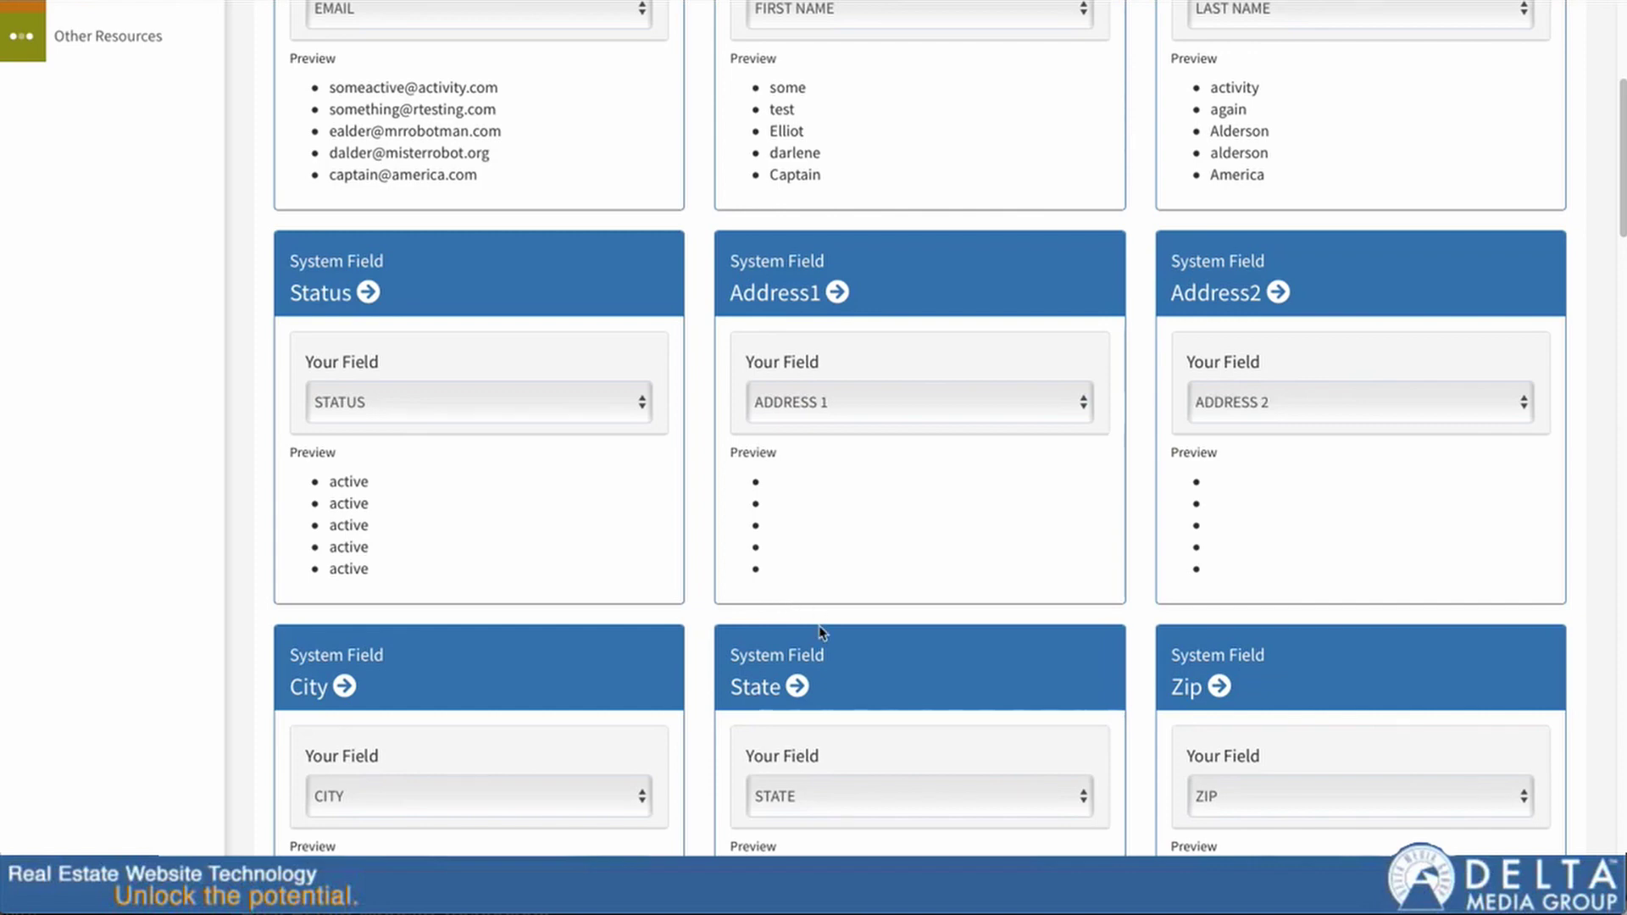
{"action": "scroll", "coordinate": [797, 542], "scroll_direction": "down", "scroll_amount": 3}
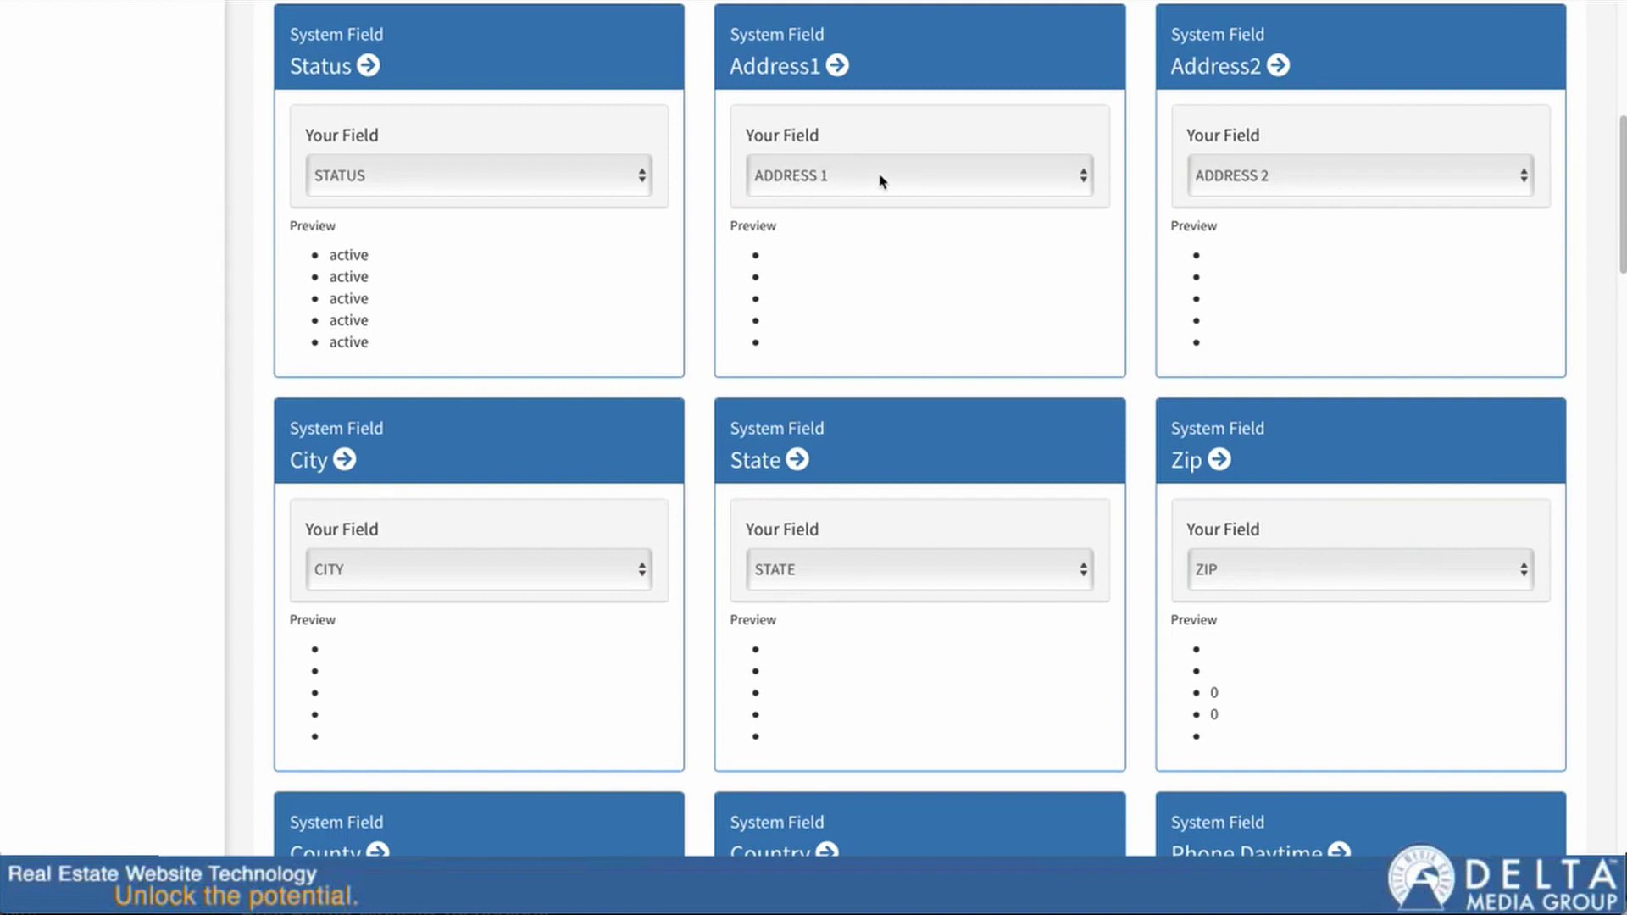
{"action": "scroll", "coordinate": [896, 199], "scroll_direction": "down", "scroll_amount": 3}
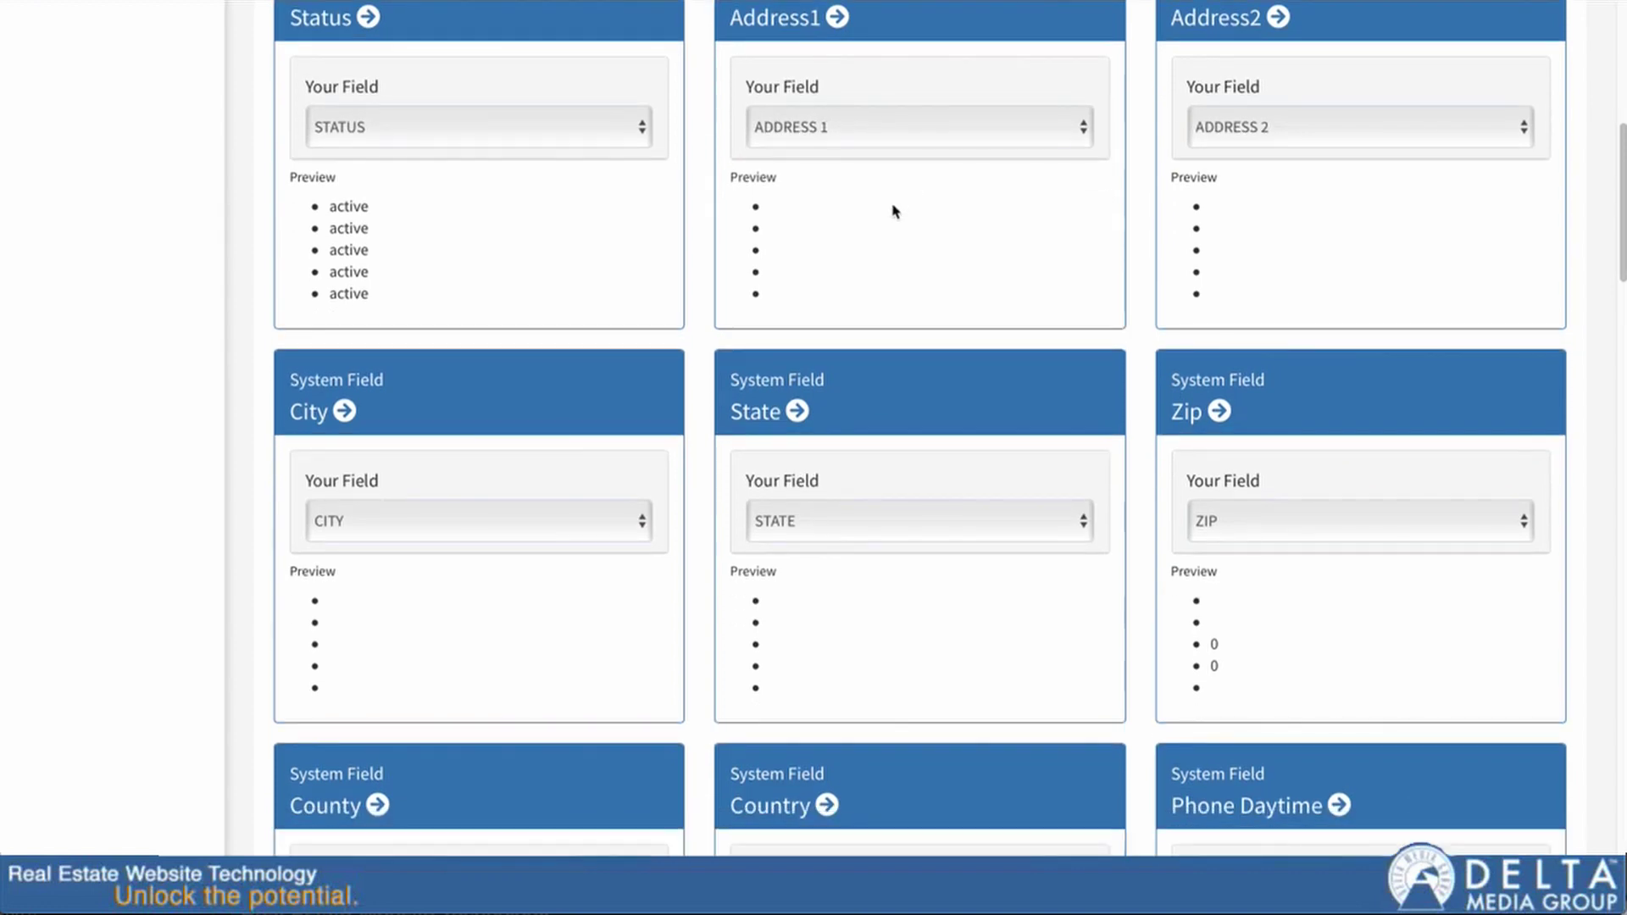
{"action": "scroll", "coordinate": [896, 211], "scroll_direction": "down", "scroll_amount": 3}
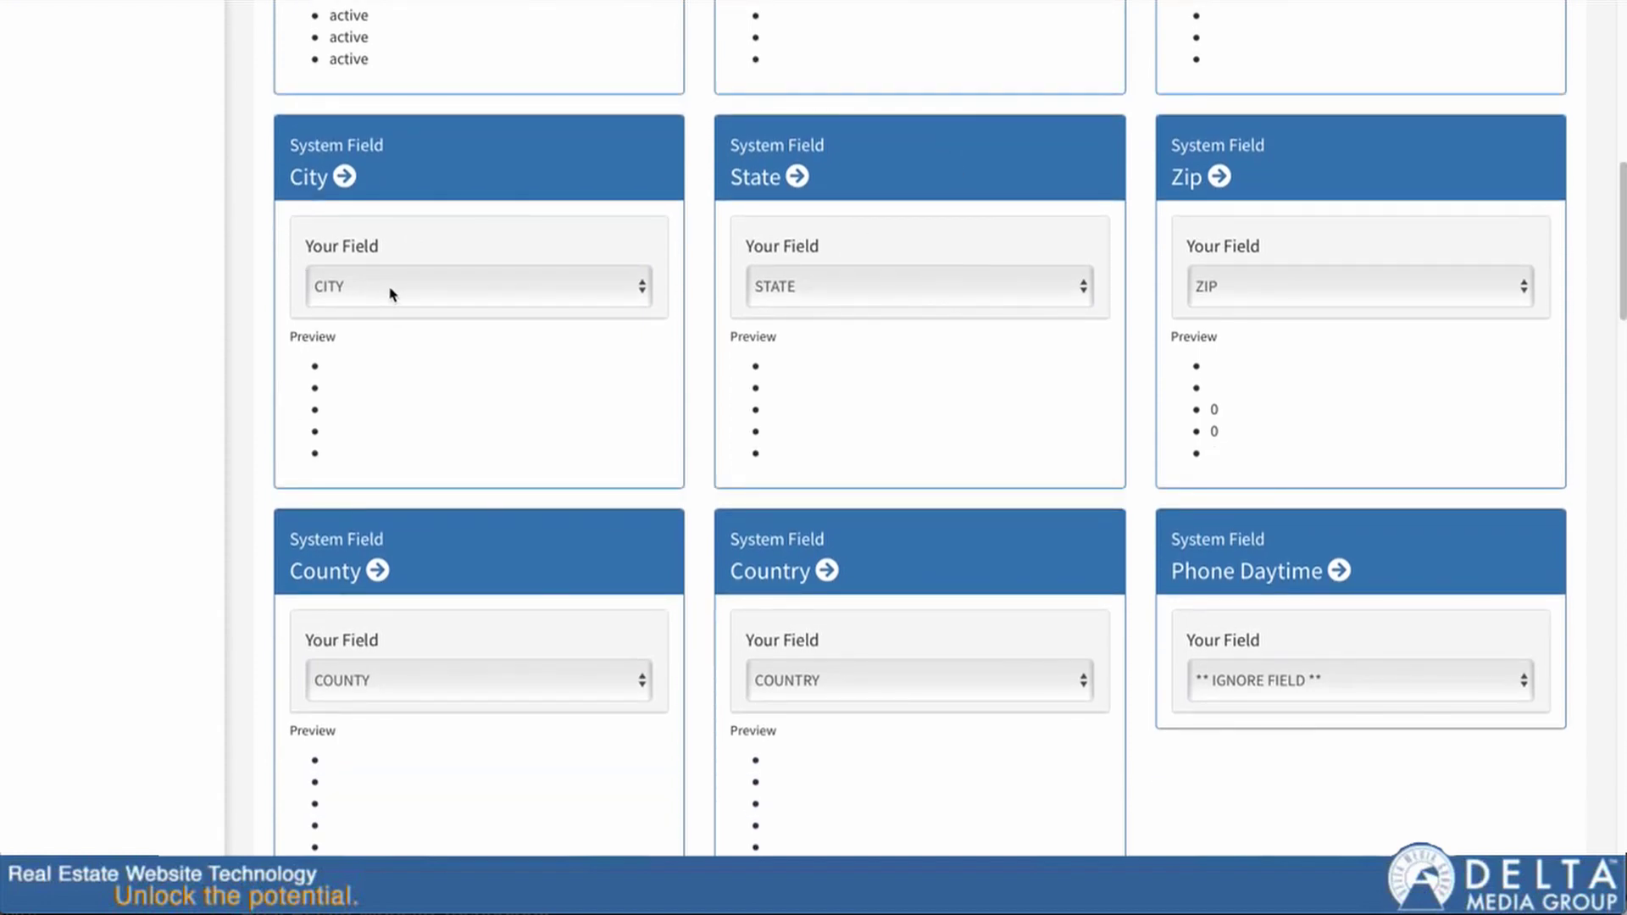
{"action": "scroll", "coordinate": [972, 364], "scroll_direction": "down", "scroll_amount": 3}
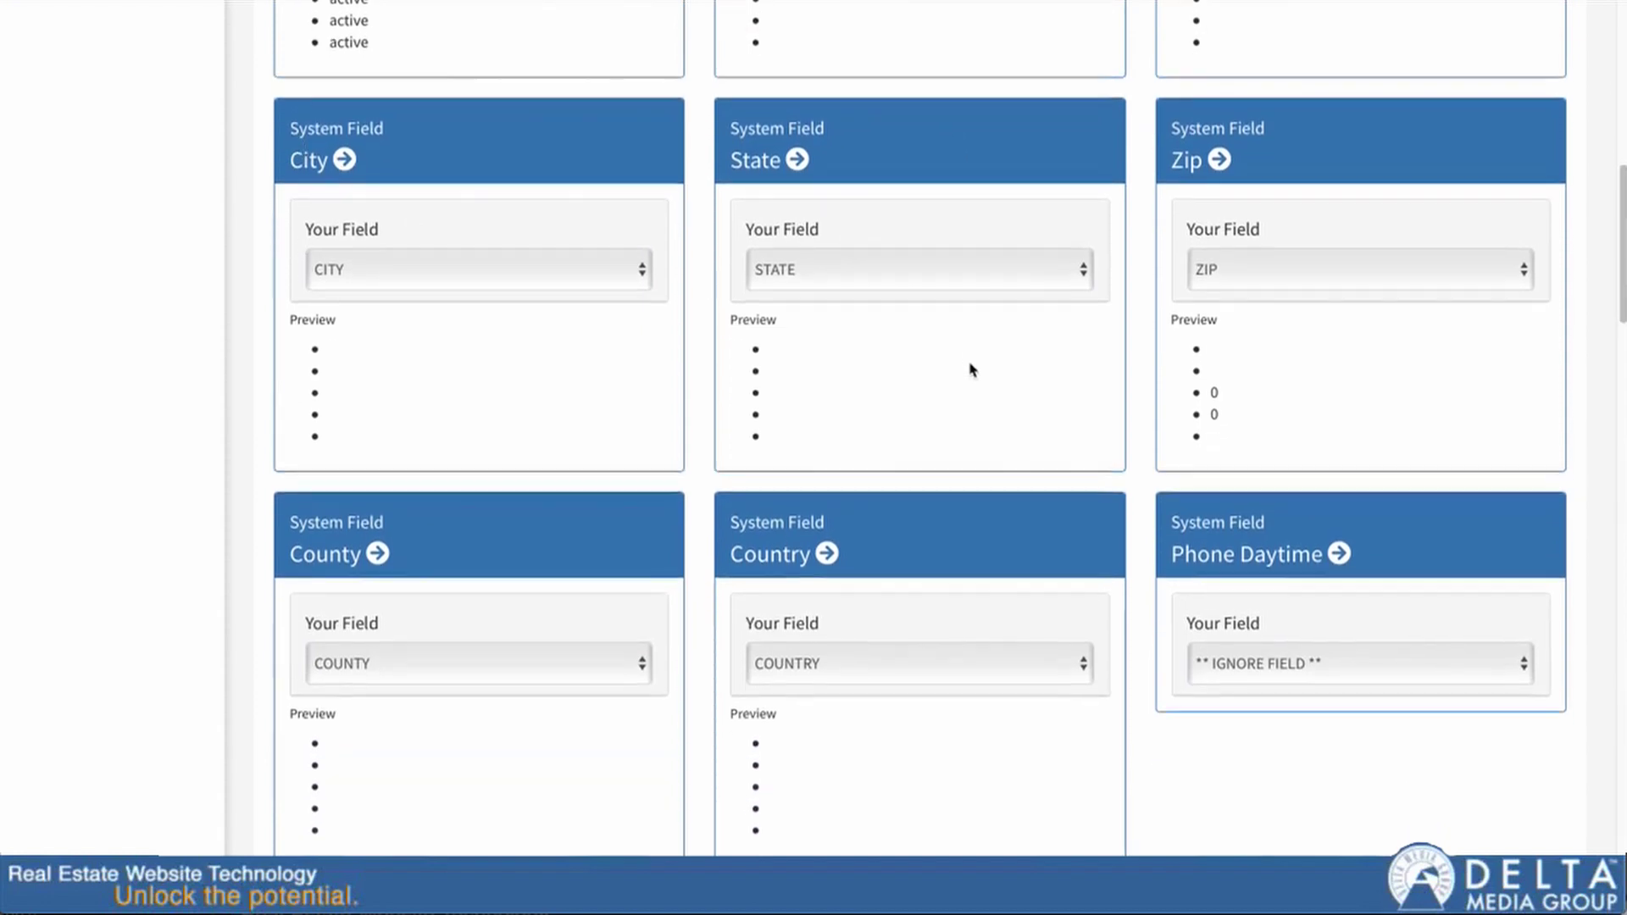
{"action": "scroll", "coordinate": [983, 357], "scroll_direction": "down", "scroll_amount": 4}
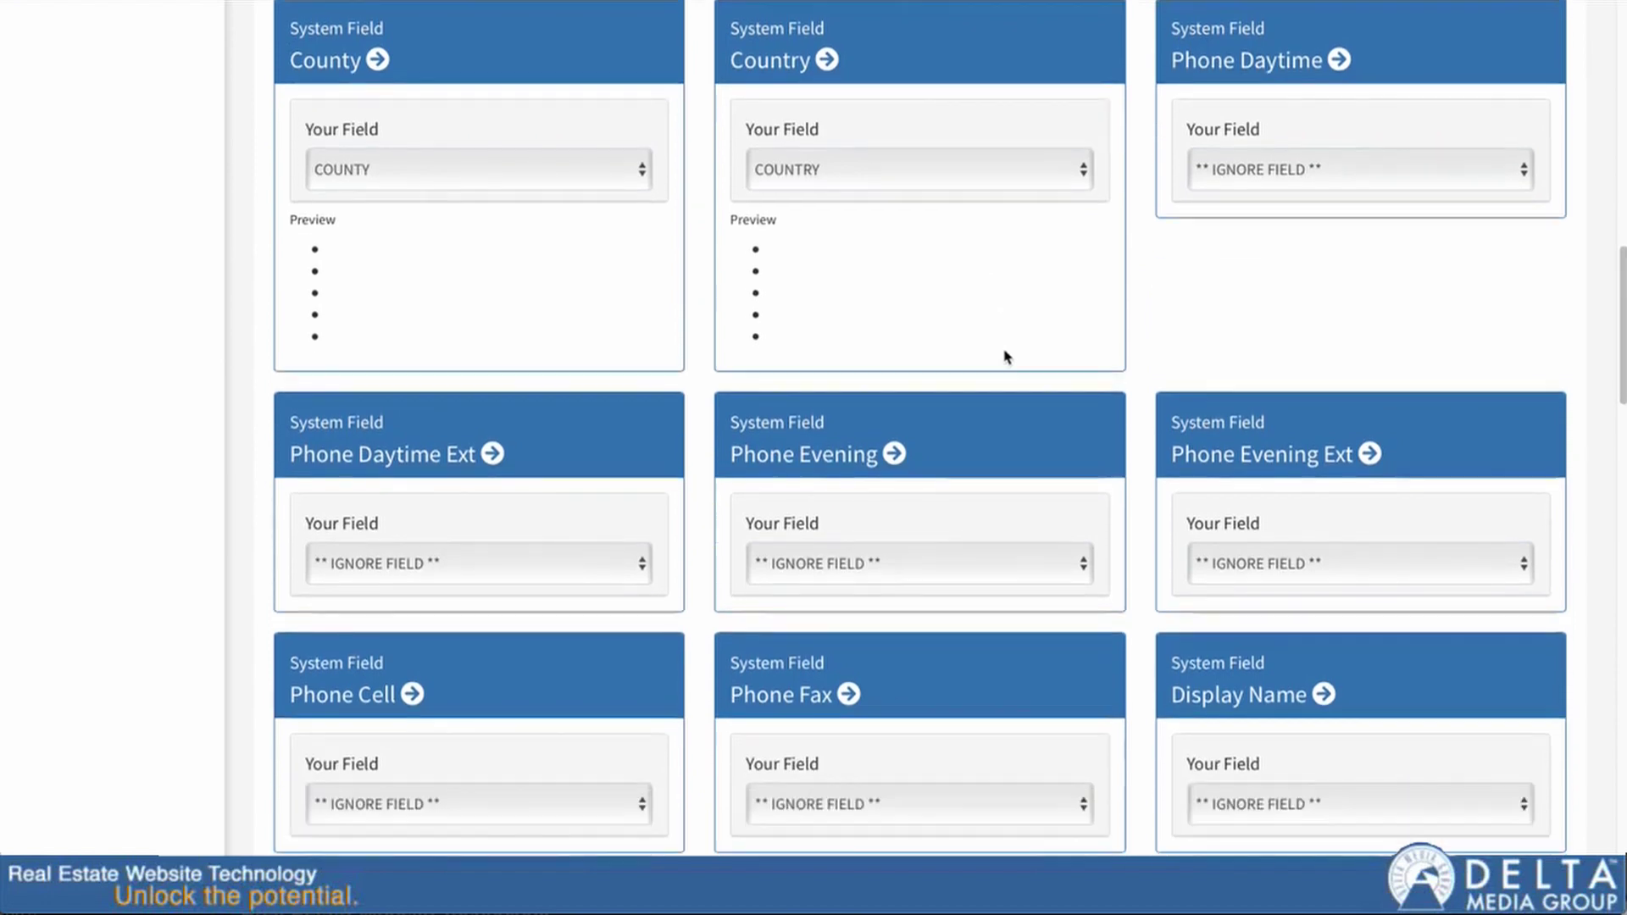
{"action": "scroll", "coordinate": [1018, 364], "scroll_direction": "down", "scroll_amount": 5}
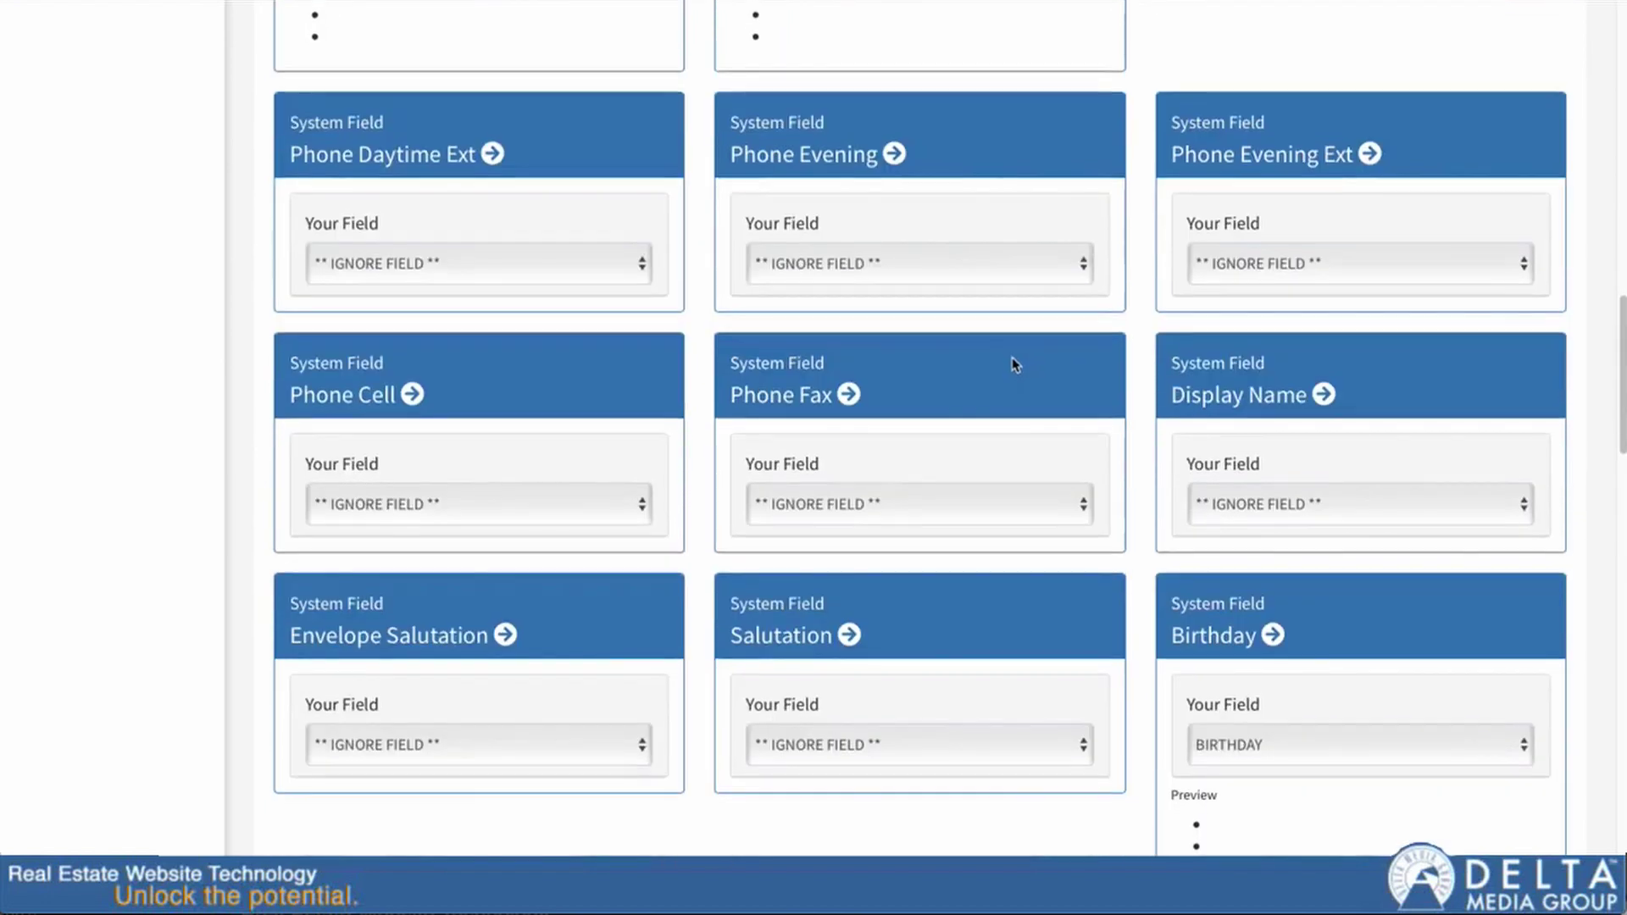
{"action": "scroll", "coordinate": [1026, 349], "scroll_direction": "down", "scroll_amount": 3}
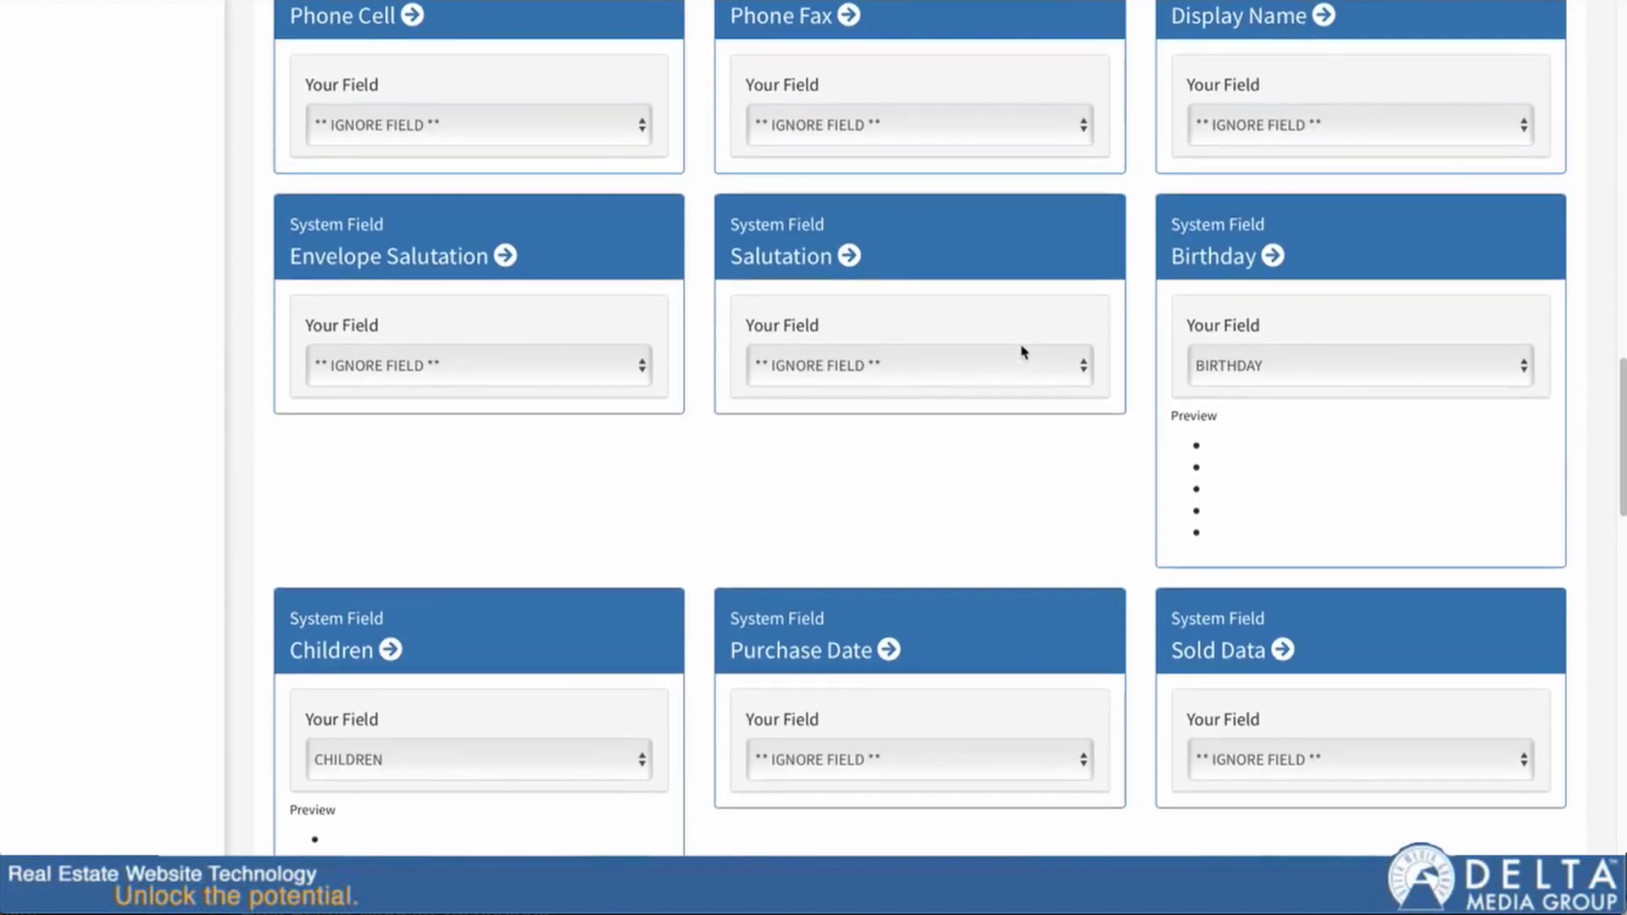
{"action": "scroll", "coordinate": [1042, 339], "scroll_direction": "down", "scroll_amount": 5}
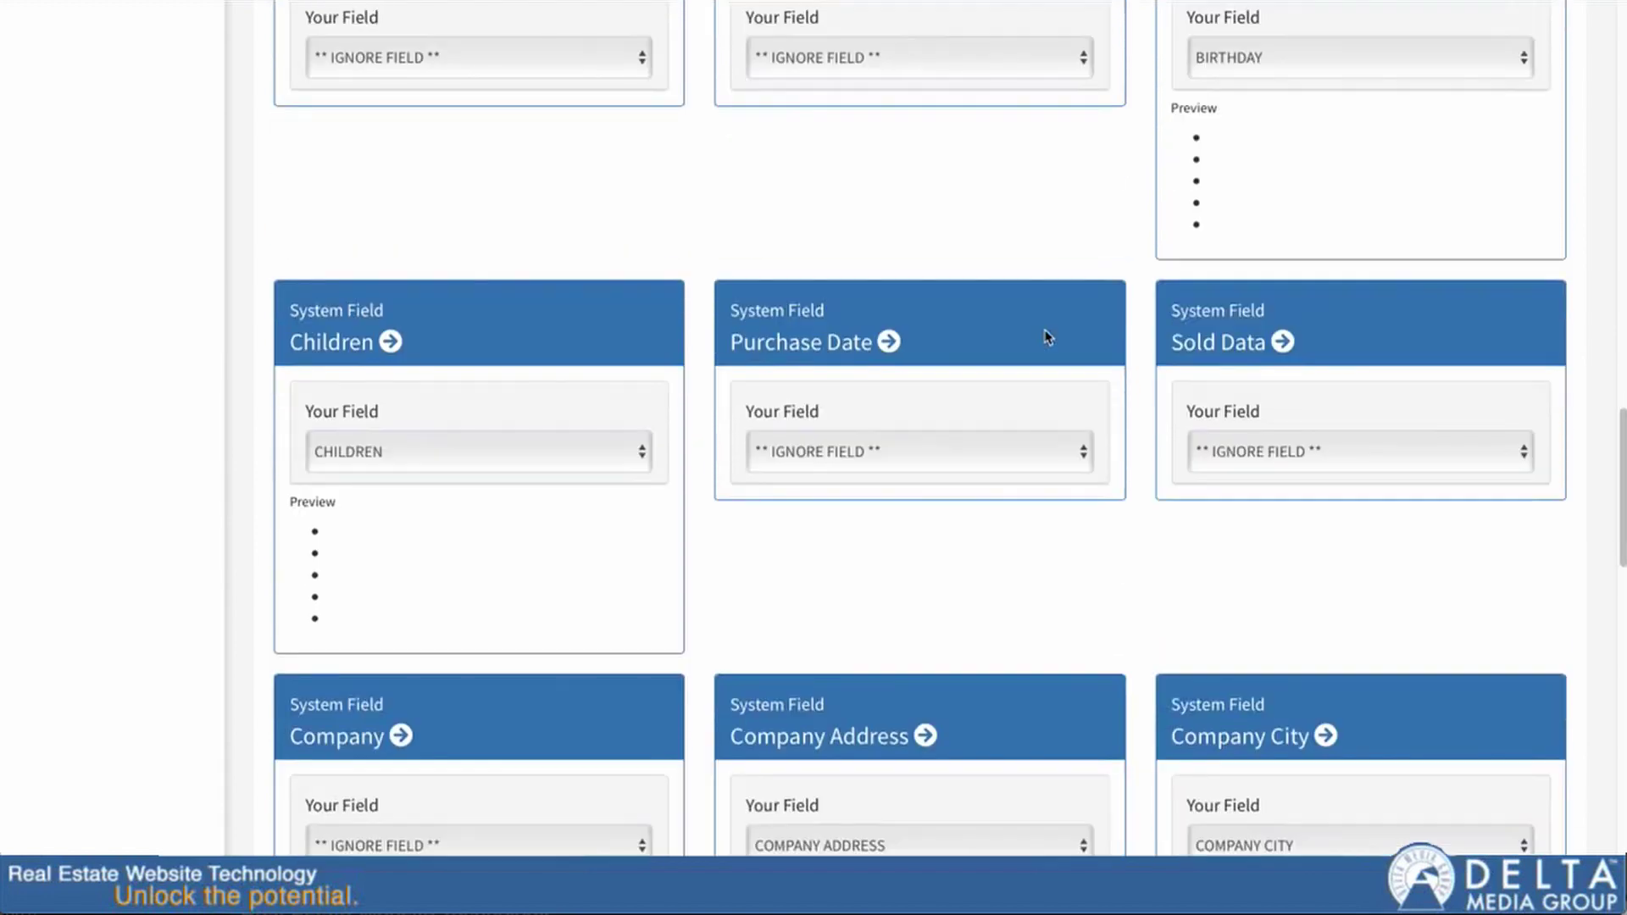
{"action": "scroll", "coordinate": [1051, 337], "scroll_direction": "down", "scroll_amount": 10}
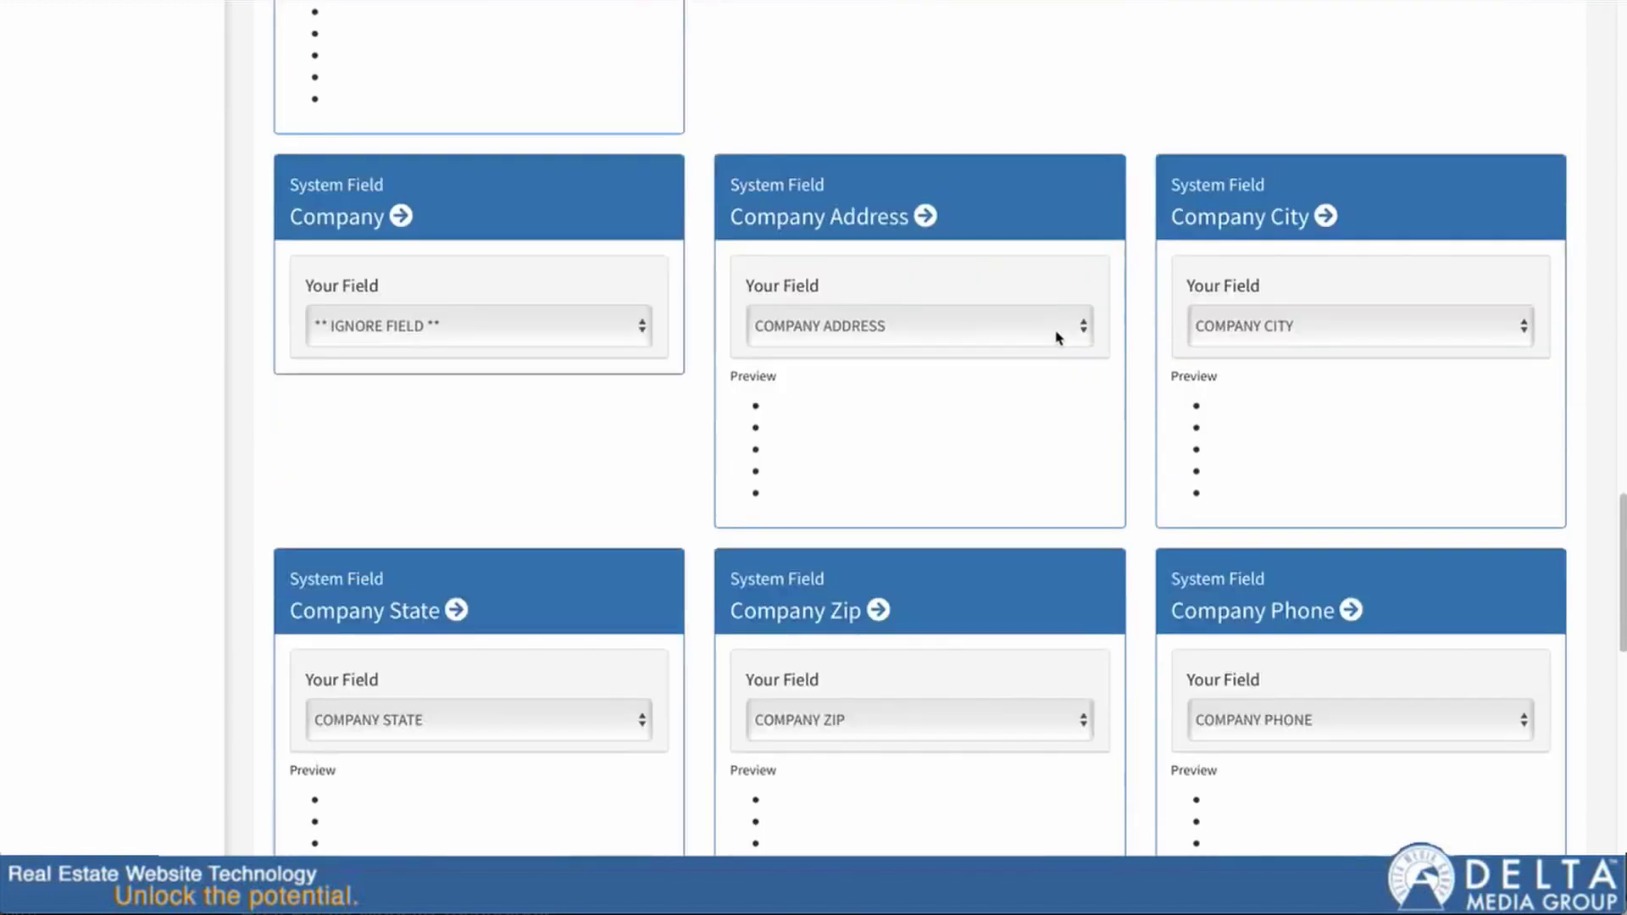
Map the SPOUSE column to Spouse Name and leave Spouse Email on ** IGNORE FIELD **.
{"action": "scroll", "coordinate": [1060, 340], "scroll_direction": "down", "scroll_amount": 3}
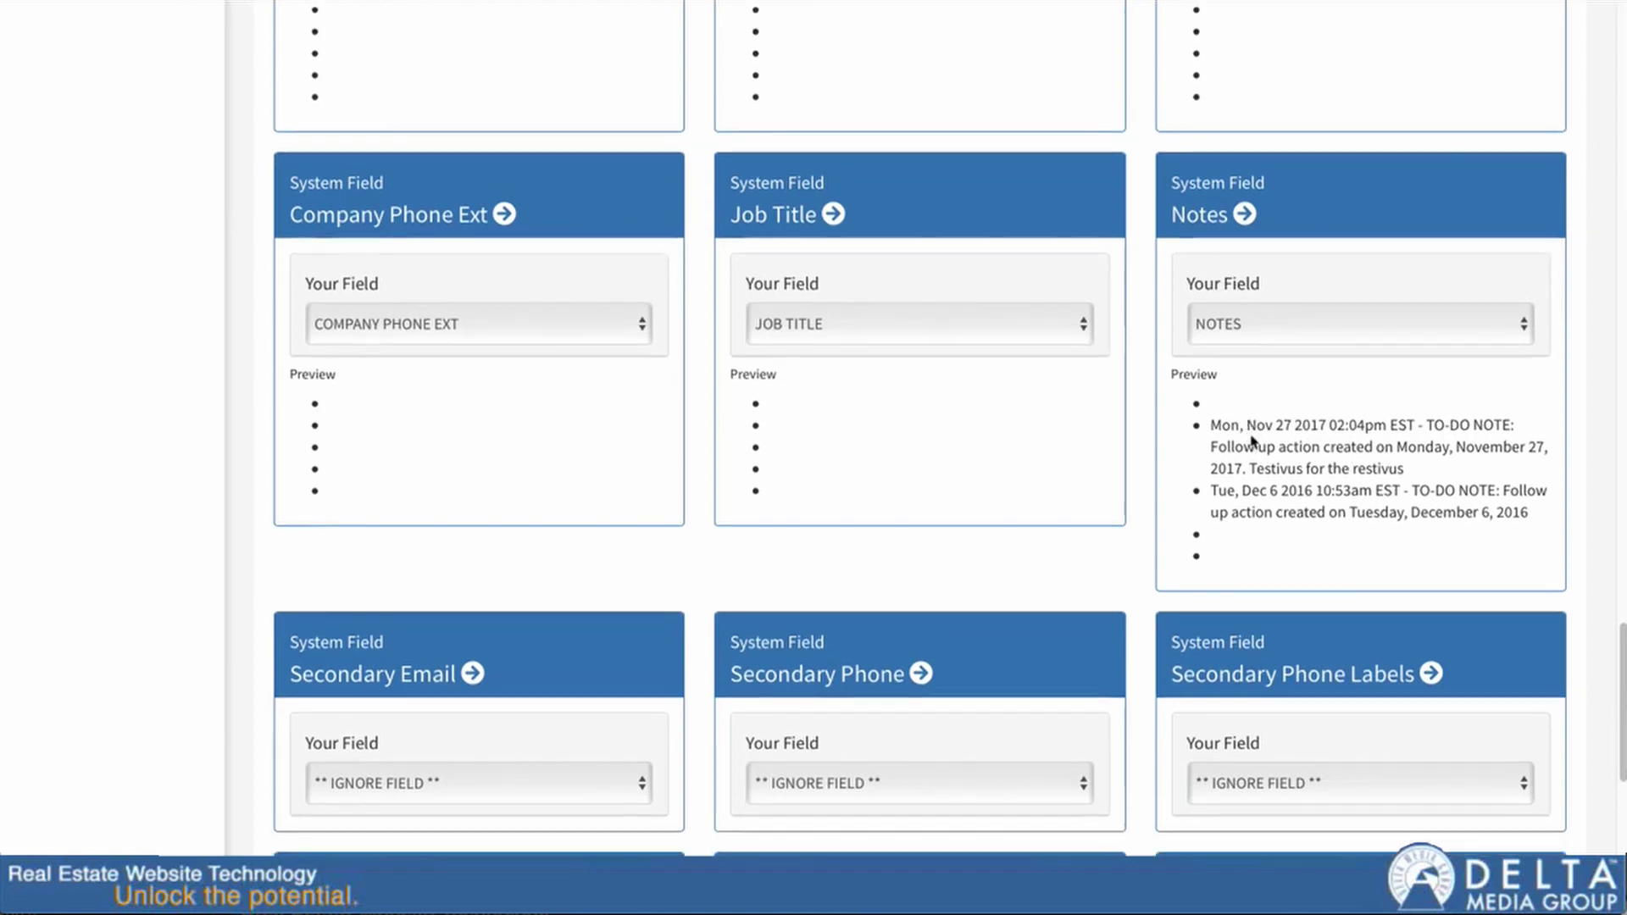
{"action": "scroll", "coordinate": [1271, 437], "scroll_direction": "down", "scroll_amount": 4}
{"action": "scroll", "coordinate": [1297, 428], "scroll_direction": "down", "scroll_amount": 4}
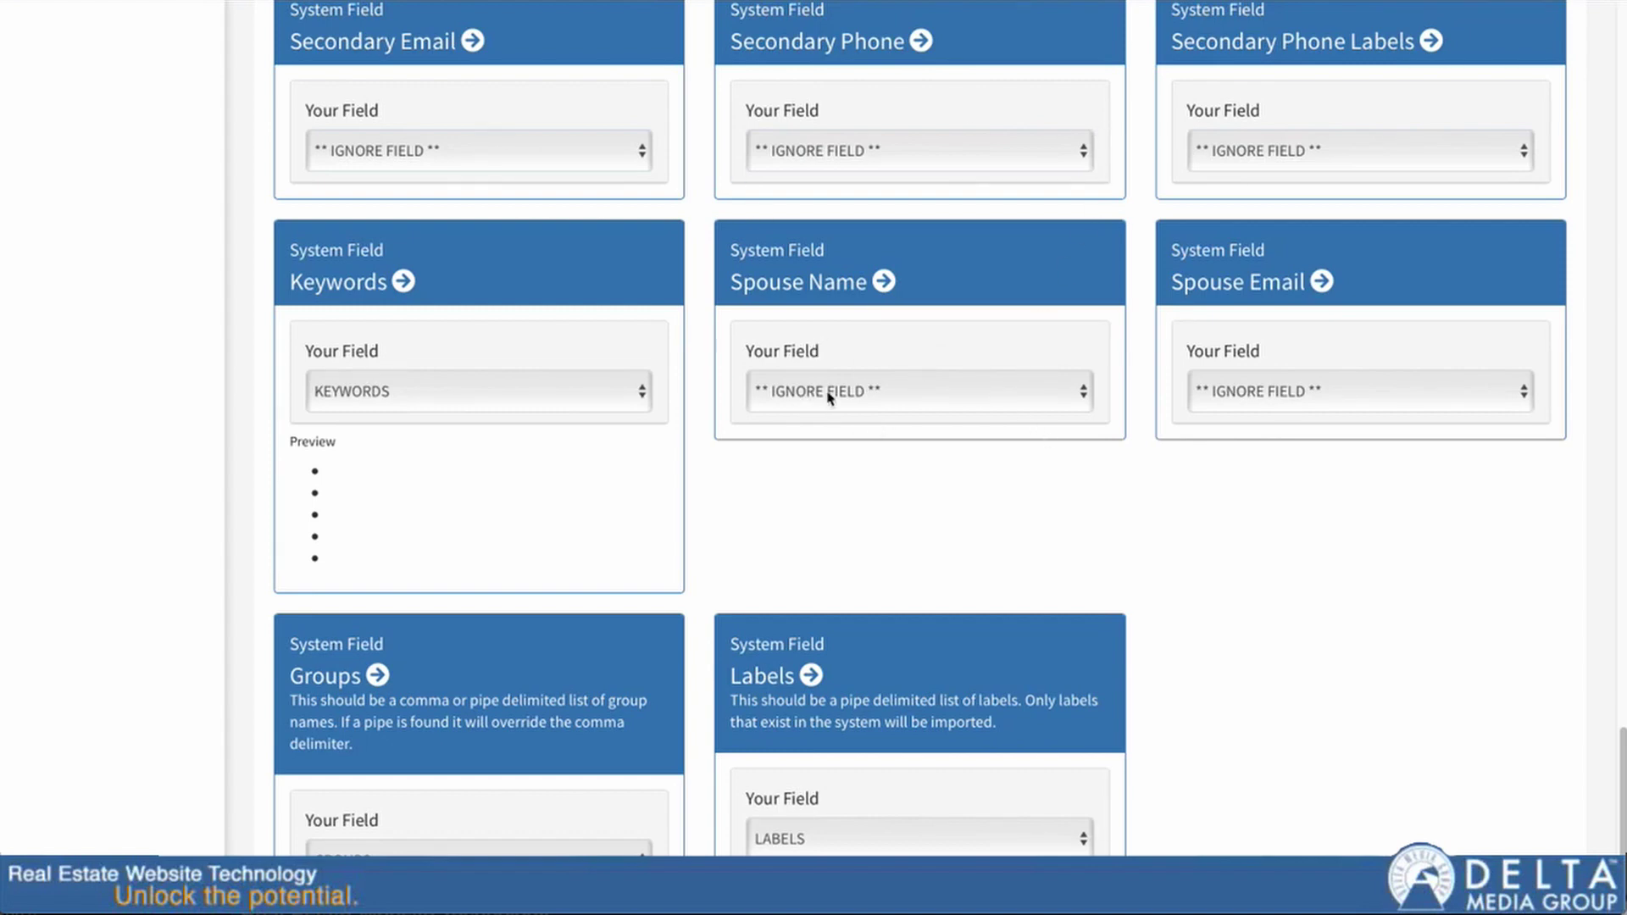
{"action": "left_click", "coordinate": [851, 398]}
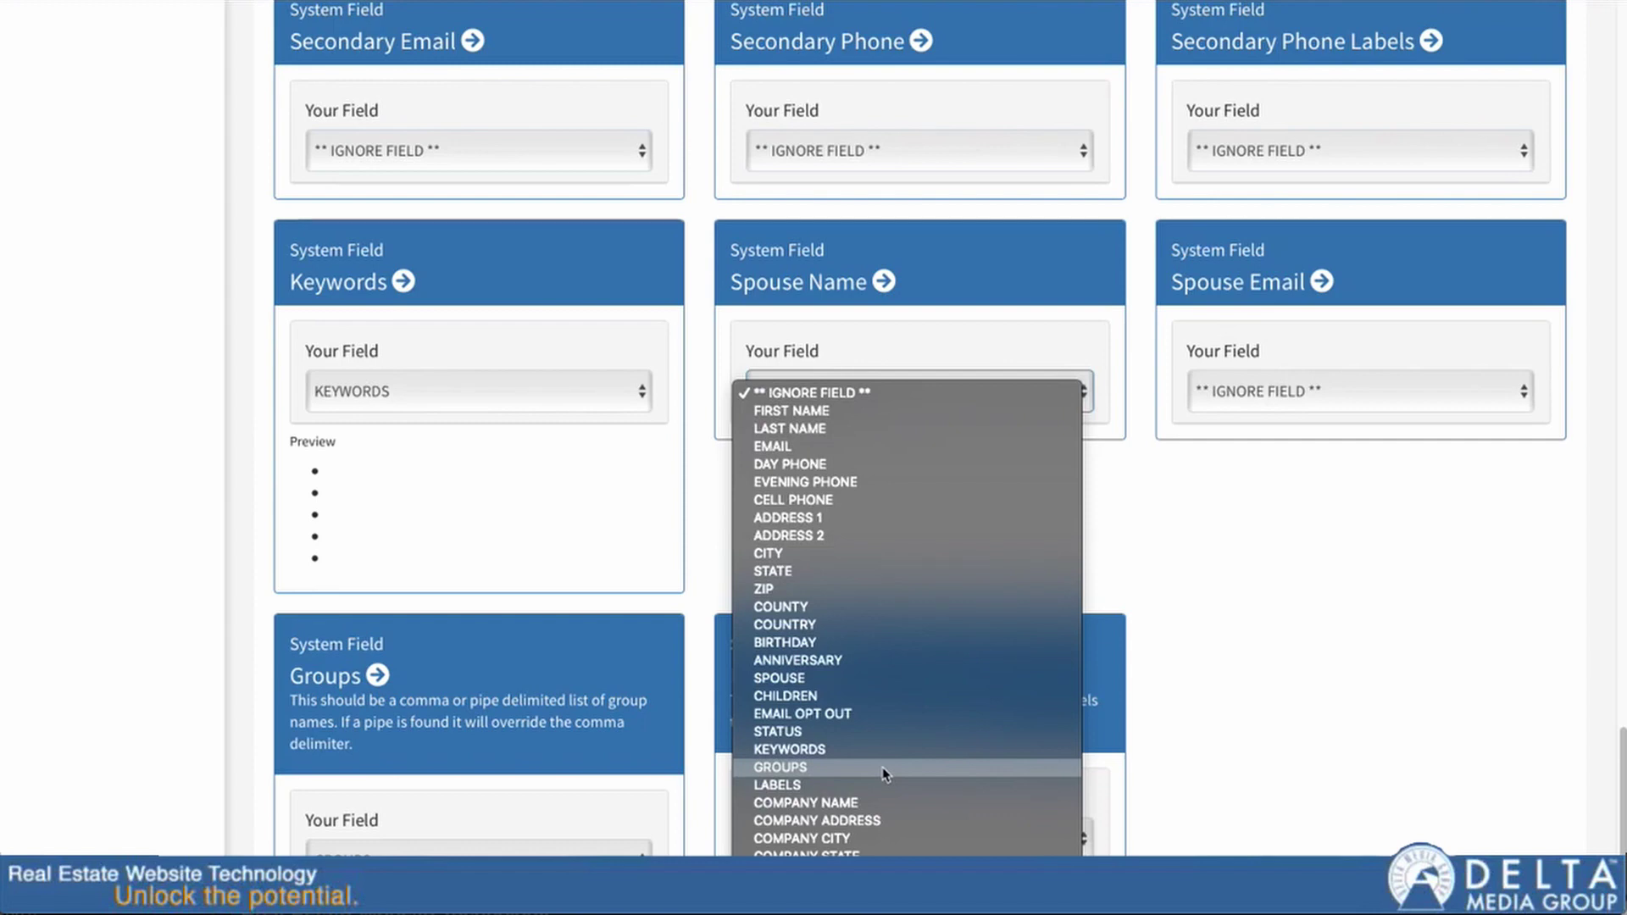
{"action": "left_click", "coordinate": [812, 676]}
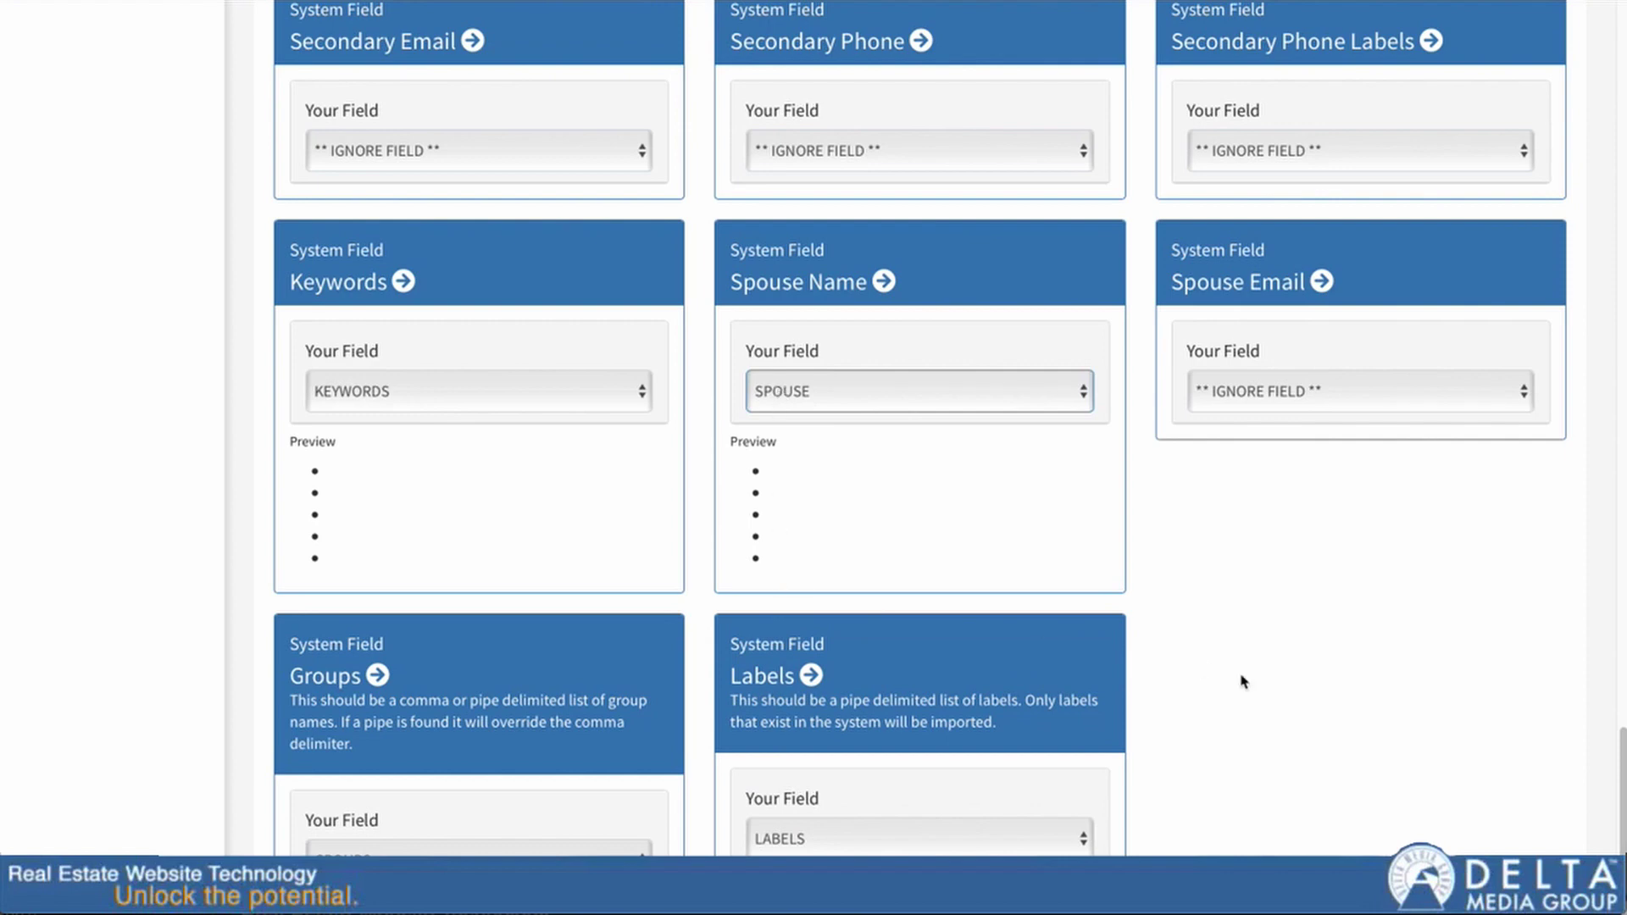
{"action": "left_click", "coordinate": [1286, 412]}
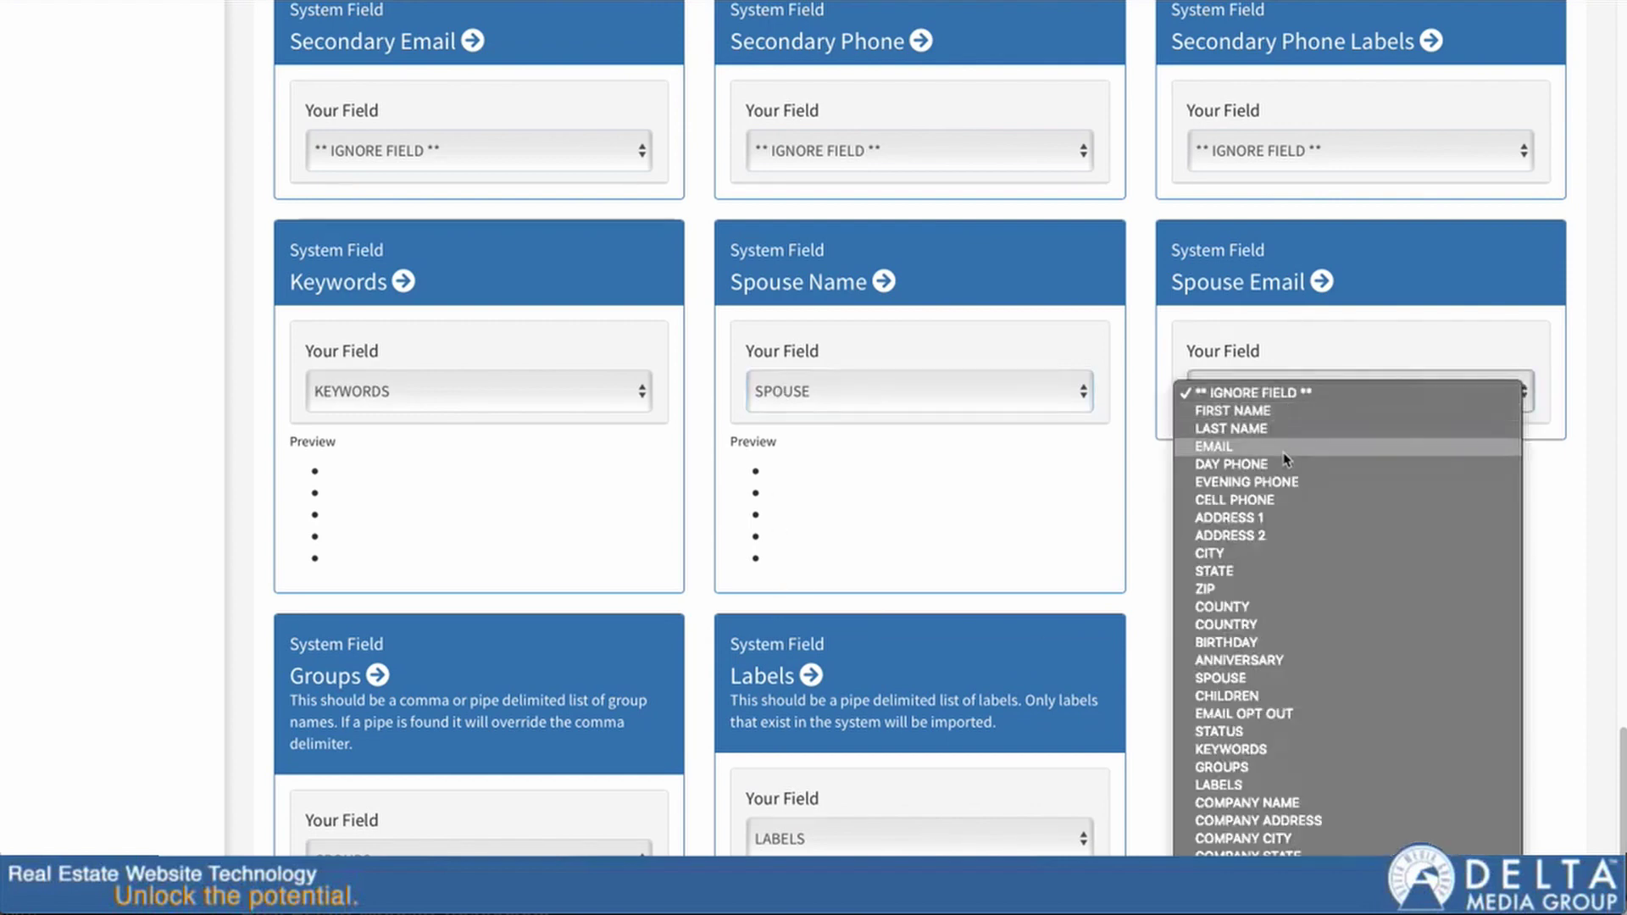
{"action": "left_click", "coordinate": [1438, 344]}
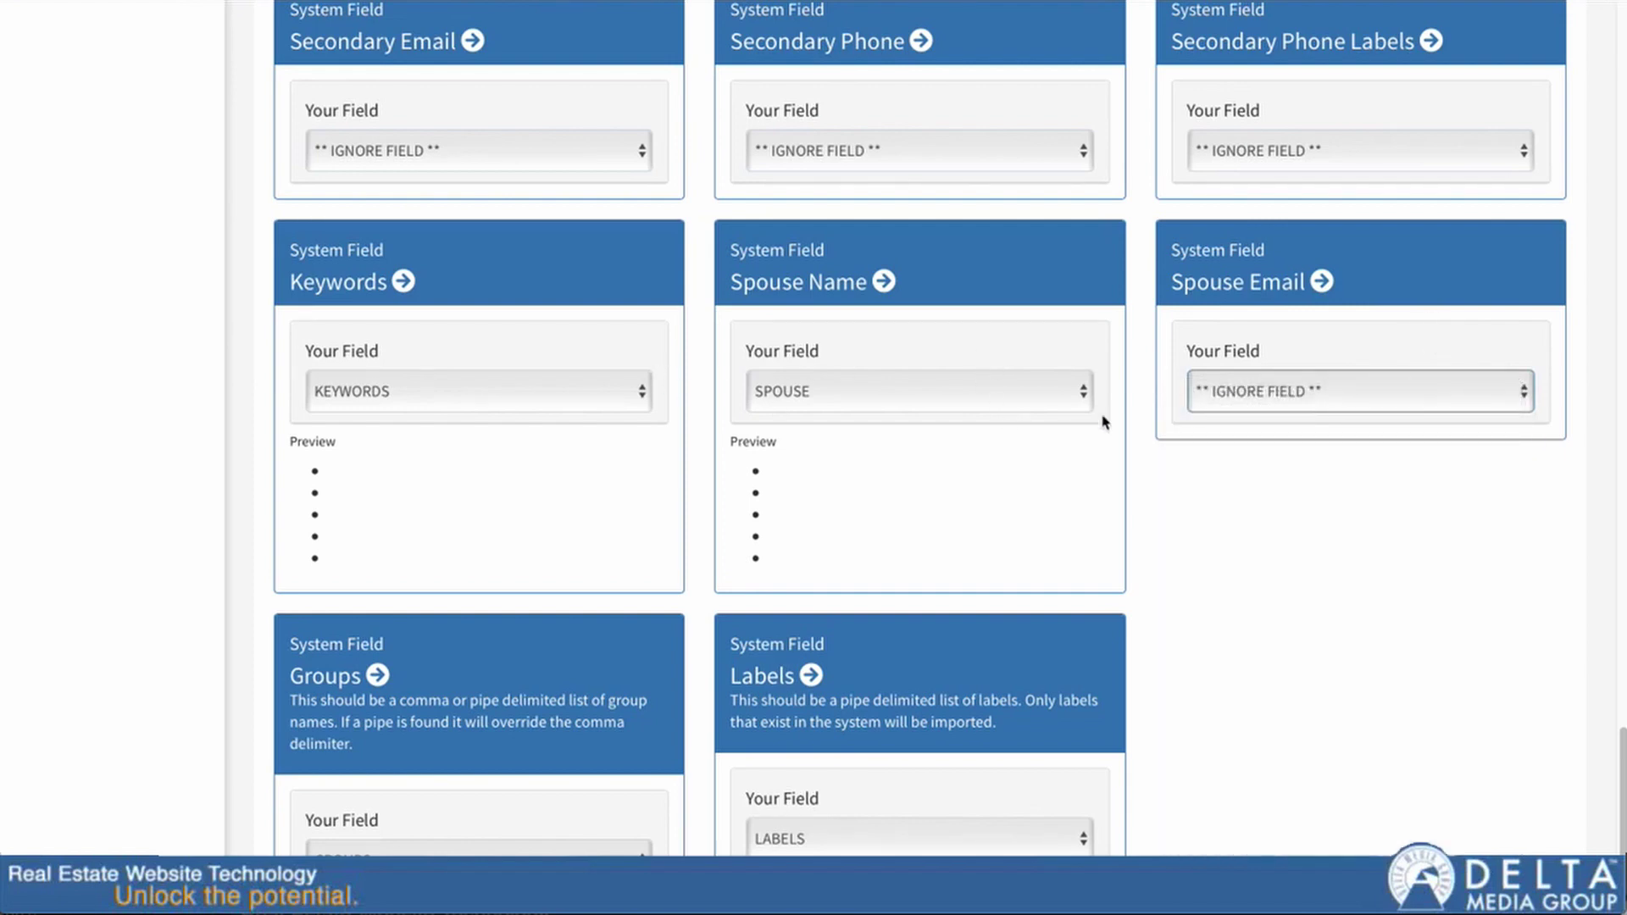
{"action": "scroll", "coordinate": [1174, 401], "scroll_direction": "down", "scroll_amount": 3}
{"action": "scroll", "coordinate": [1177, 407], "scroll_direction": "down", "scroll_amount": 2}
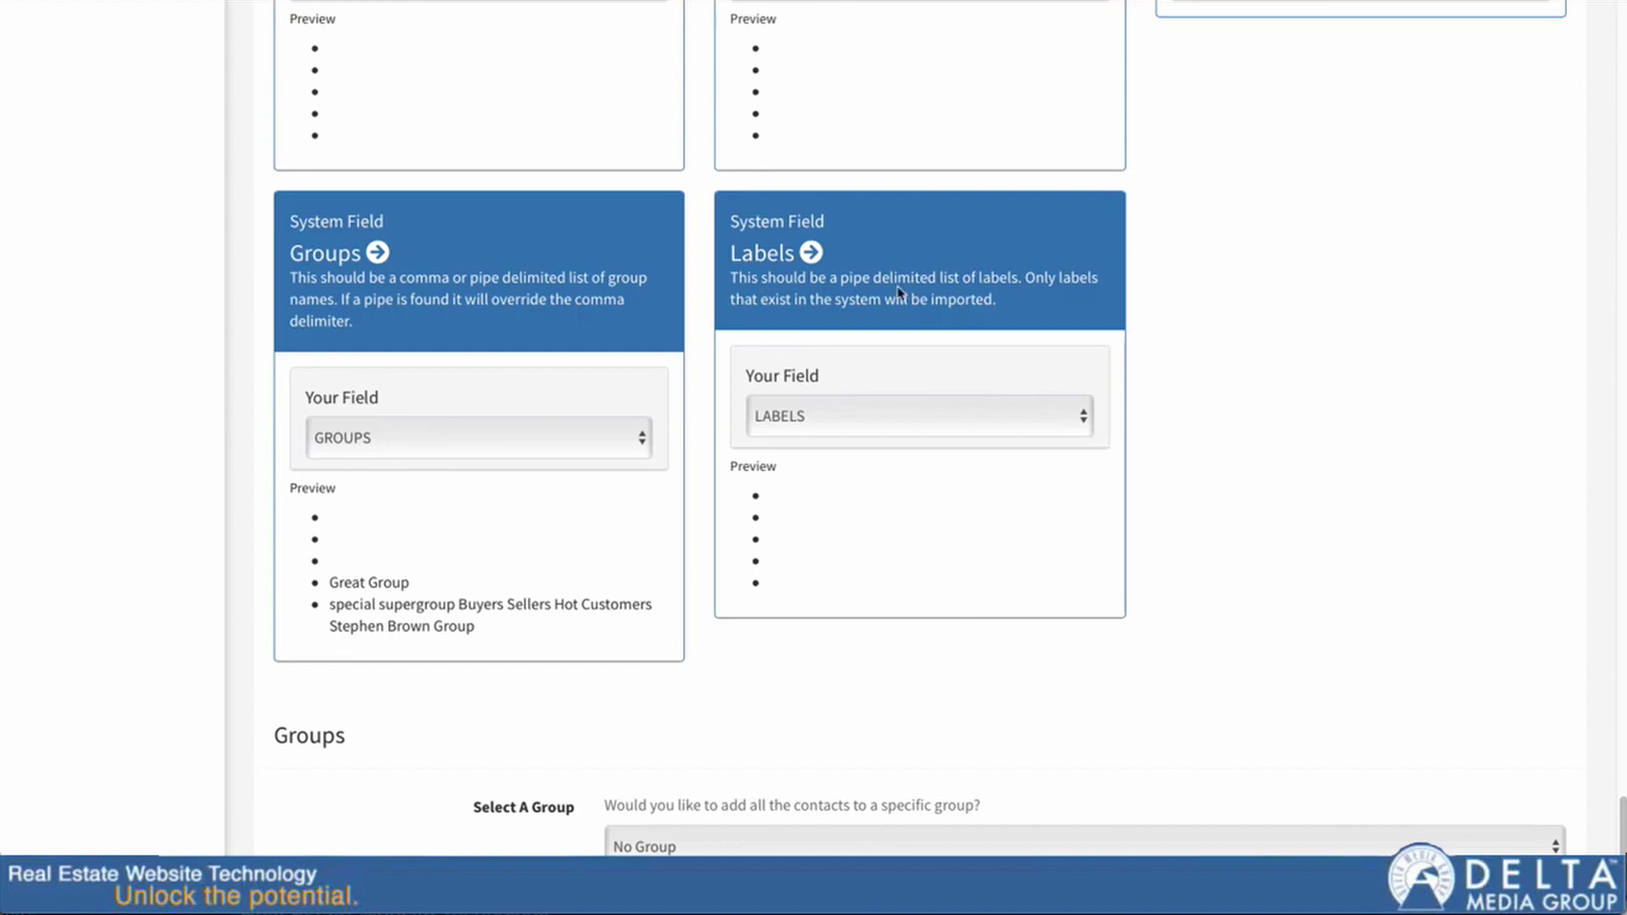
Choose * New Group * for the contacts and name it 'Customer Import 2020-06-01'.
{"action": "scroll", "coordinate": [654, 216], "scroll_direction": "down", "scroll_amount": 2}
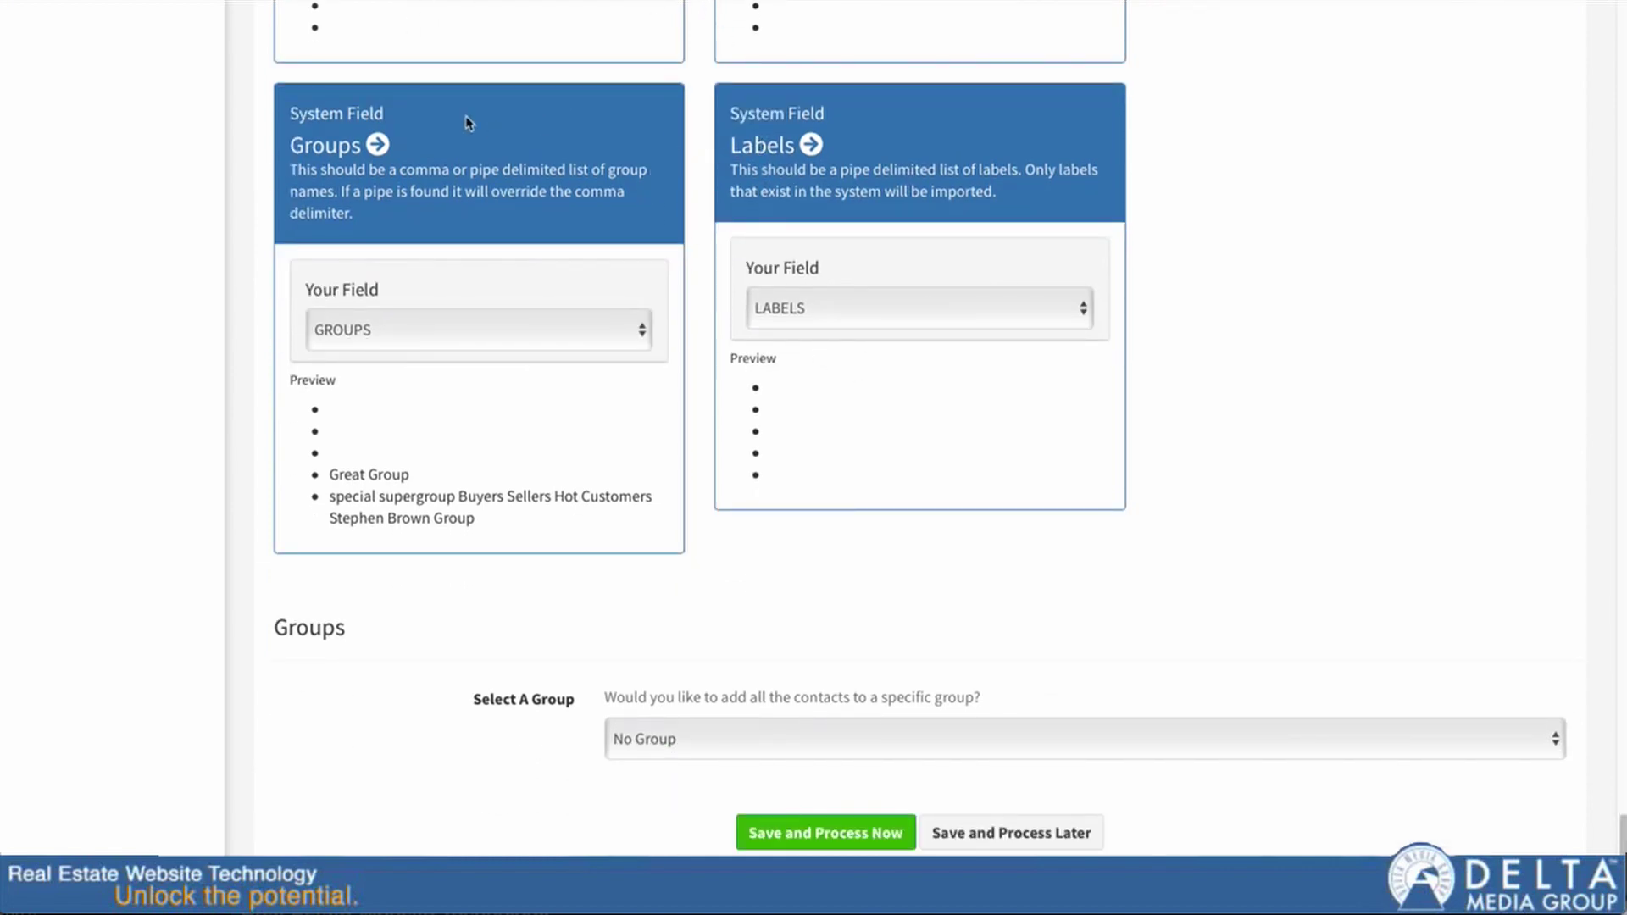
{"action": "scroll", "coordinate": [1002, 363], "scroll_direction": "down", "scroll_amount": 1}
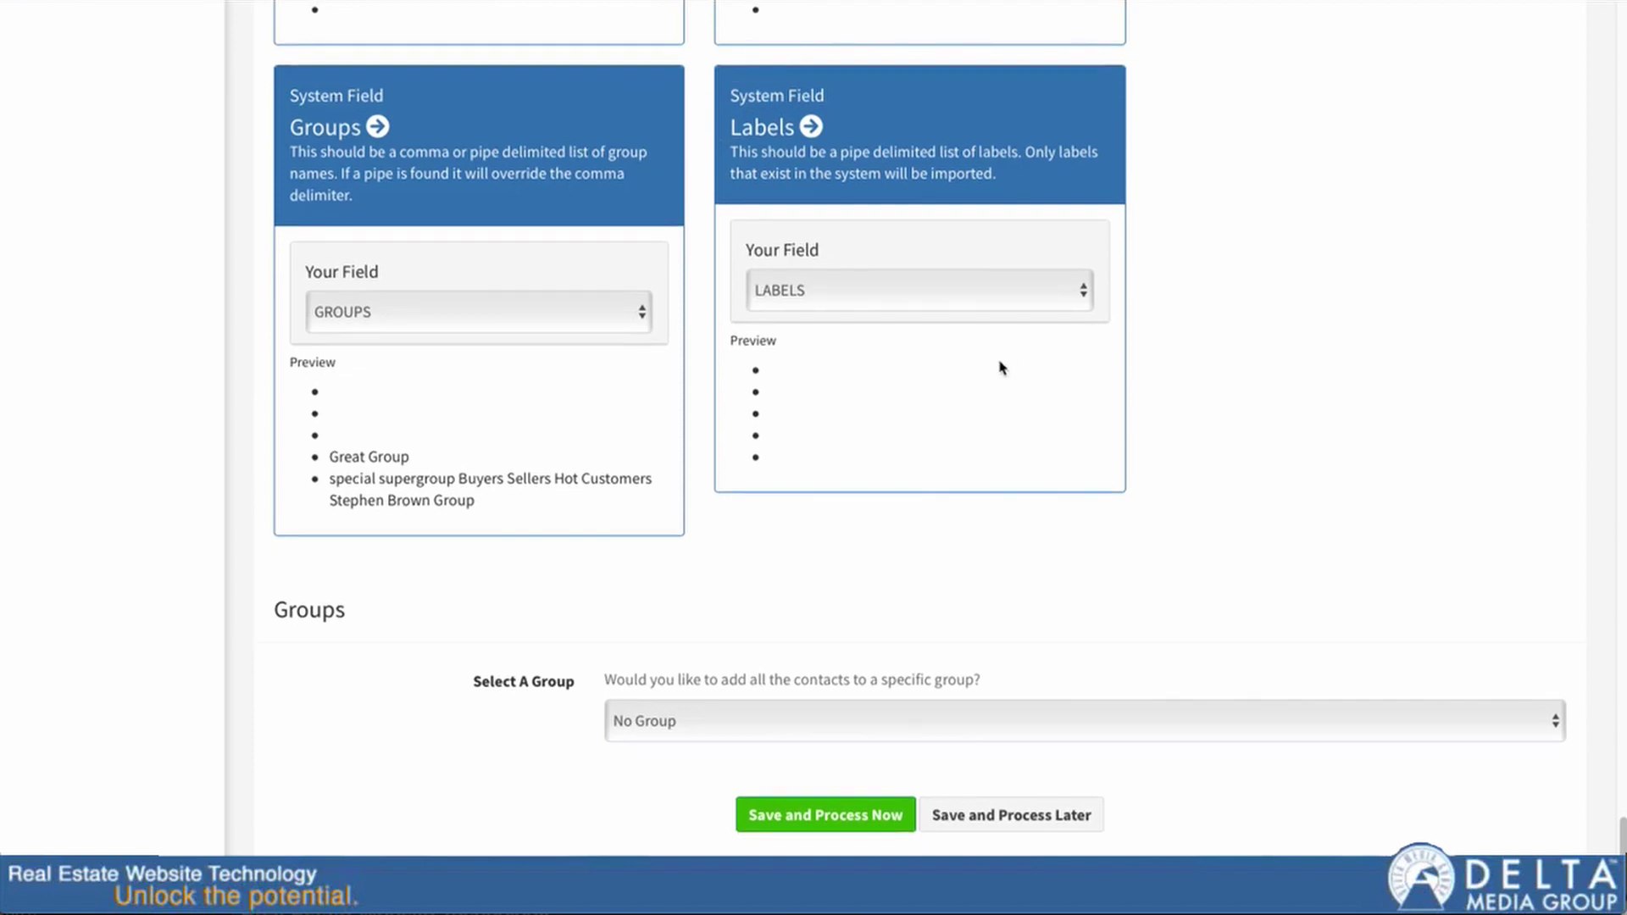
{"action": "left_click", "coordinate": [678, 722]}
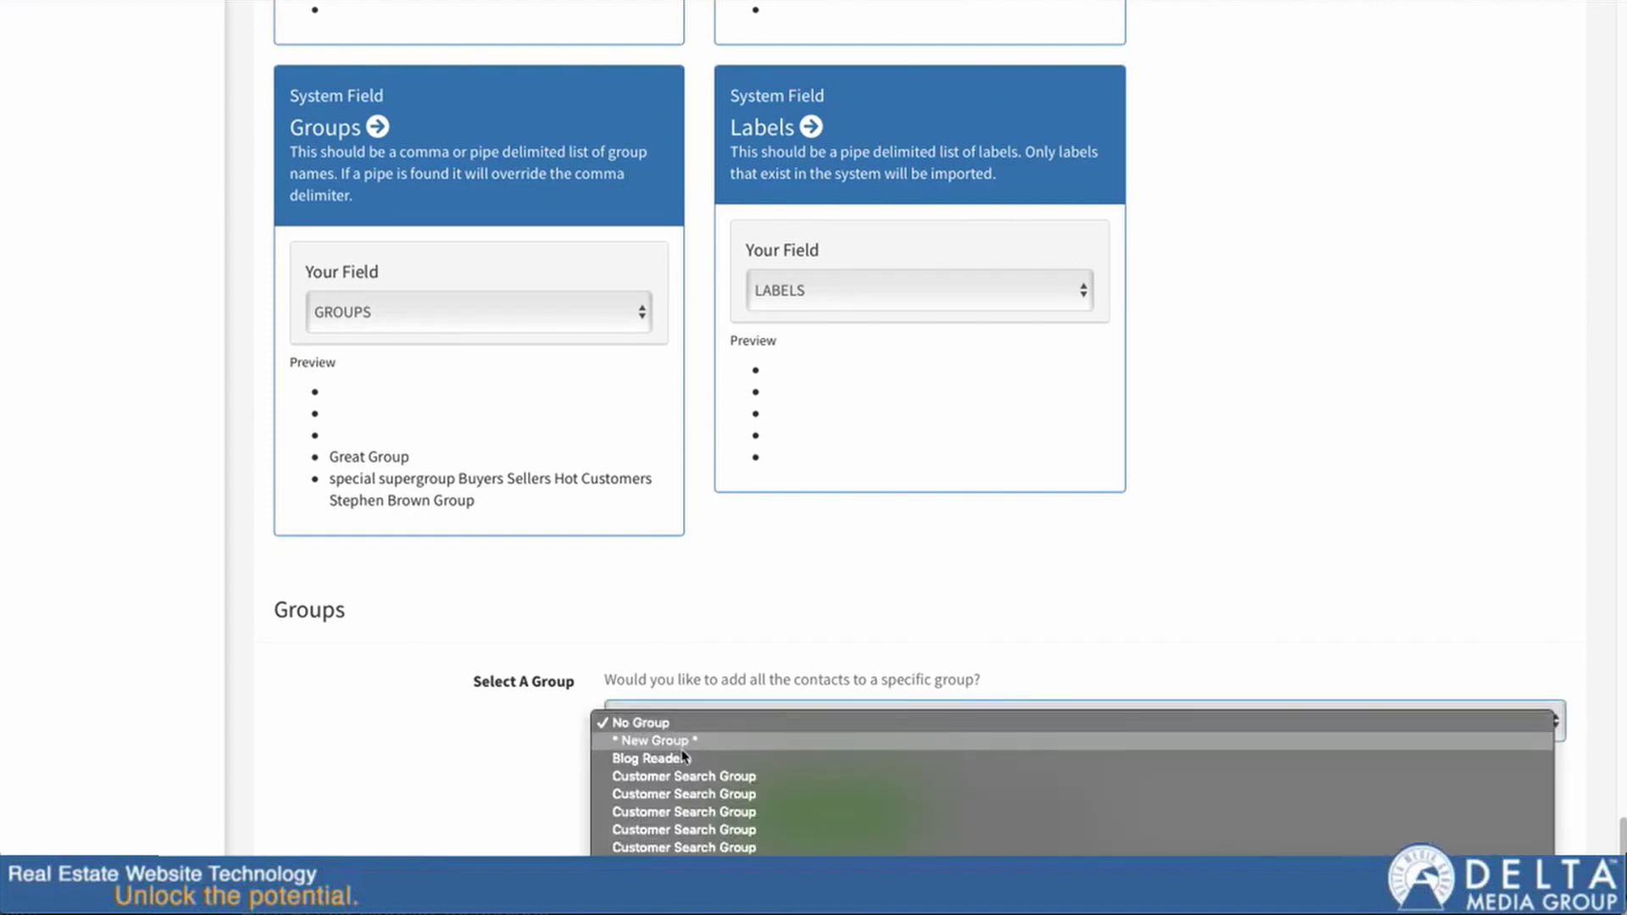
{"action": "left_click", "coordinate": [672, 741]}
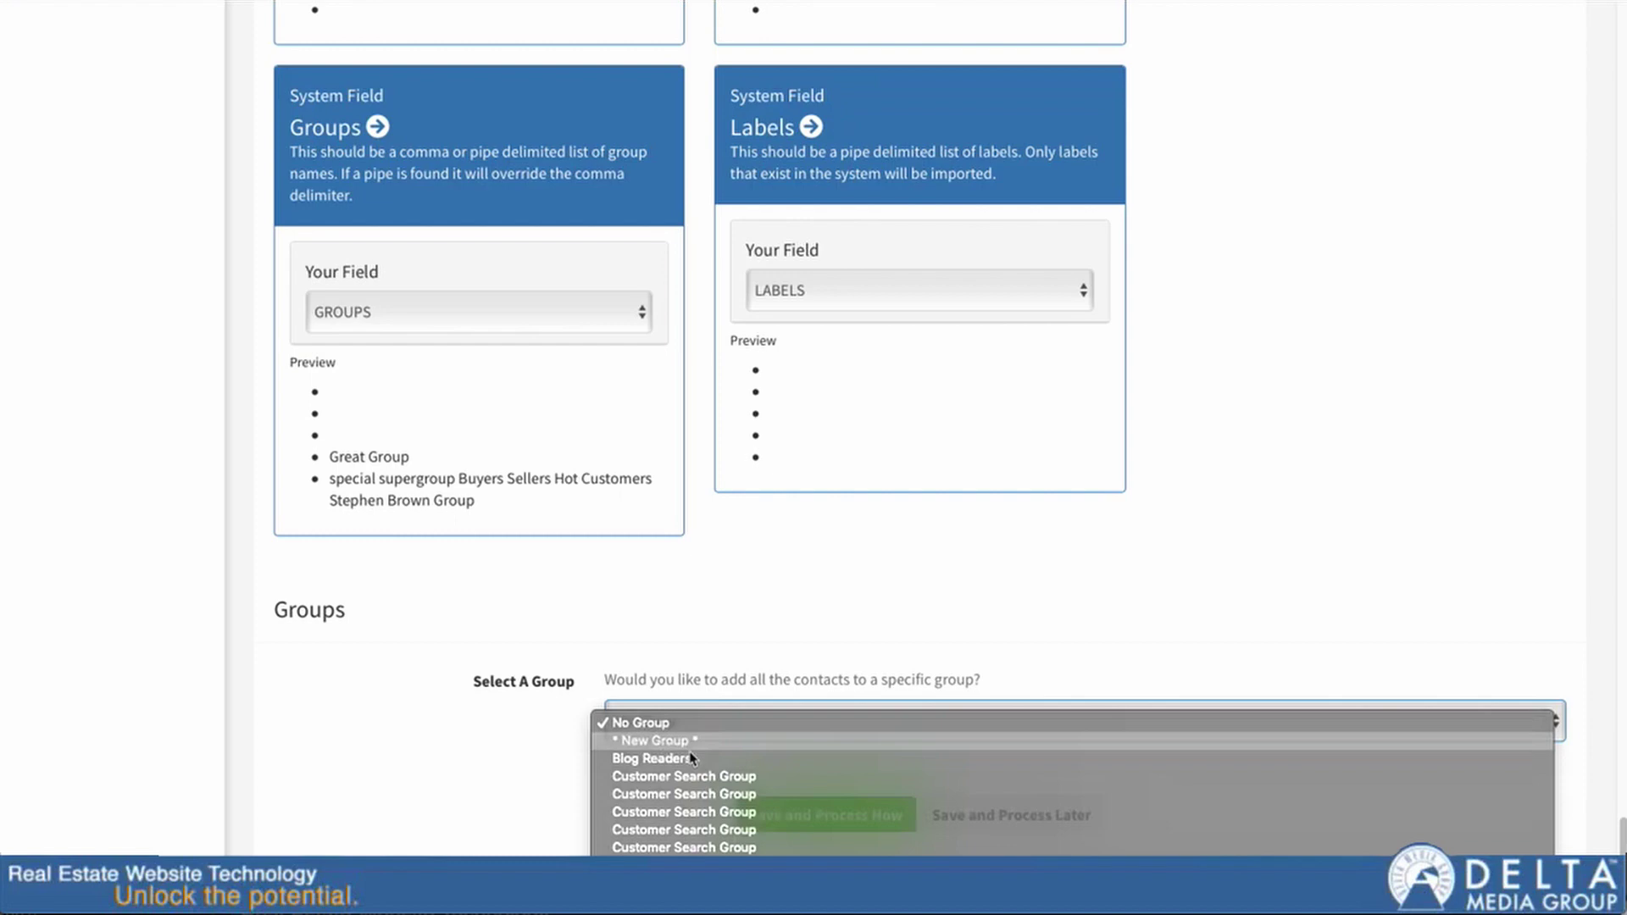
{"action": "scroll", "coordinate": [847, 806], "scroll_direction": "down", "scroll_amount": 1}
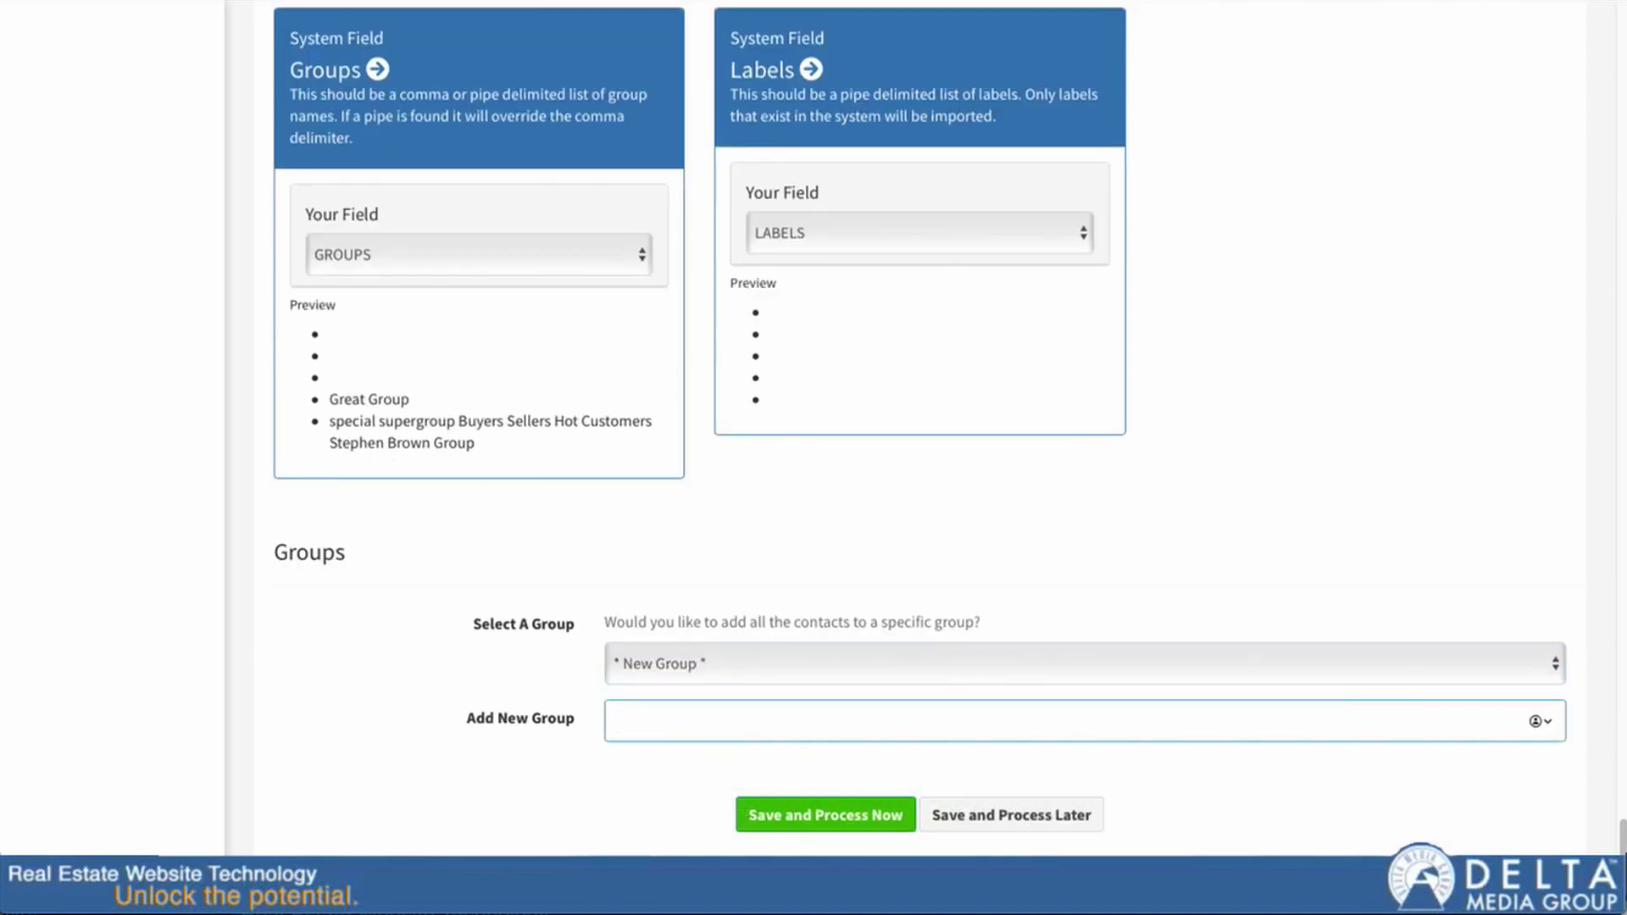
{"action": "type", "text": "Customer Import 2020-06-01"}
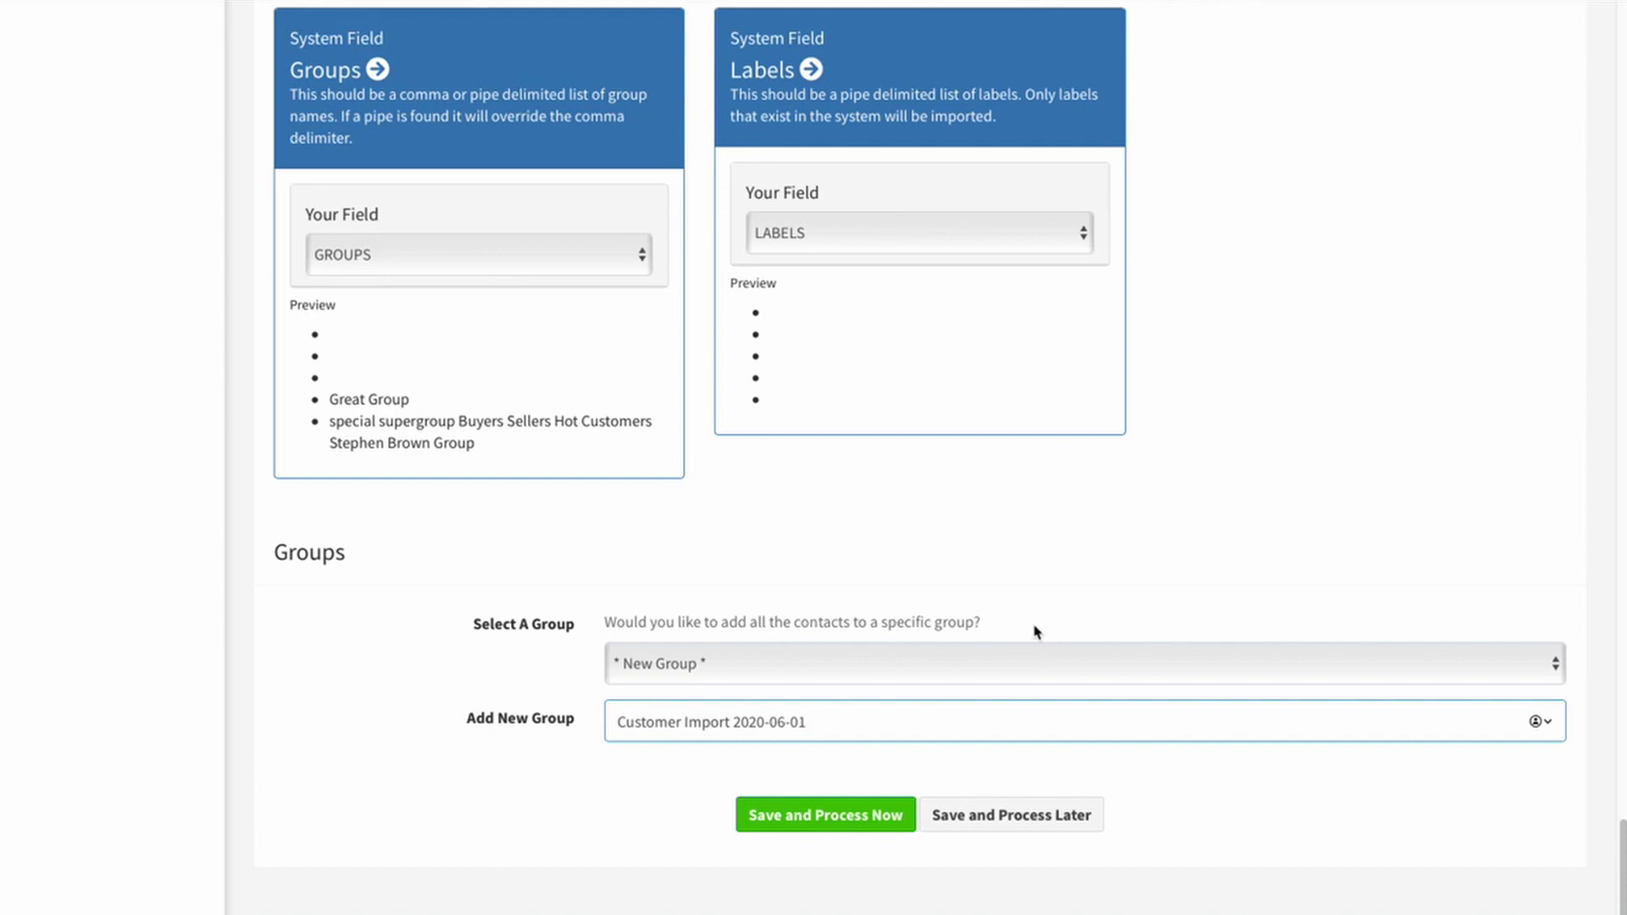
Save the import options to process later and check the 102-customer import is still Not Ready.
{"action": "left_click", "coordinate": [1005, 816]}
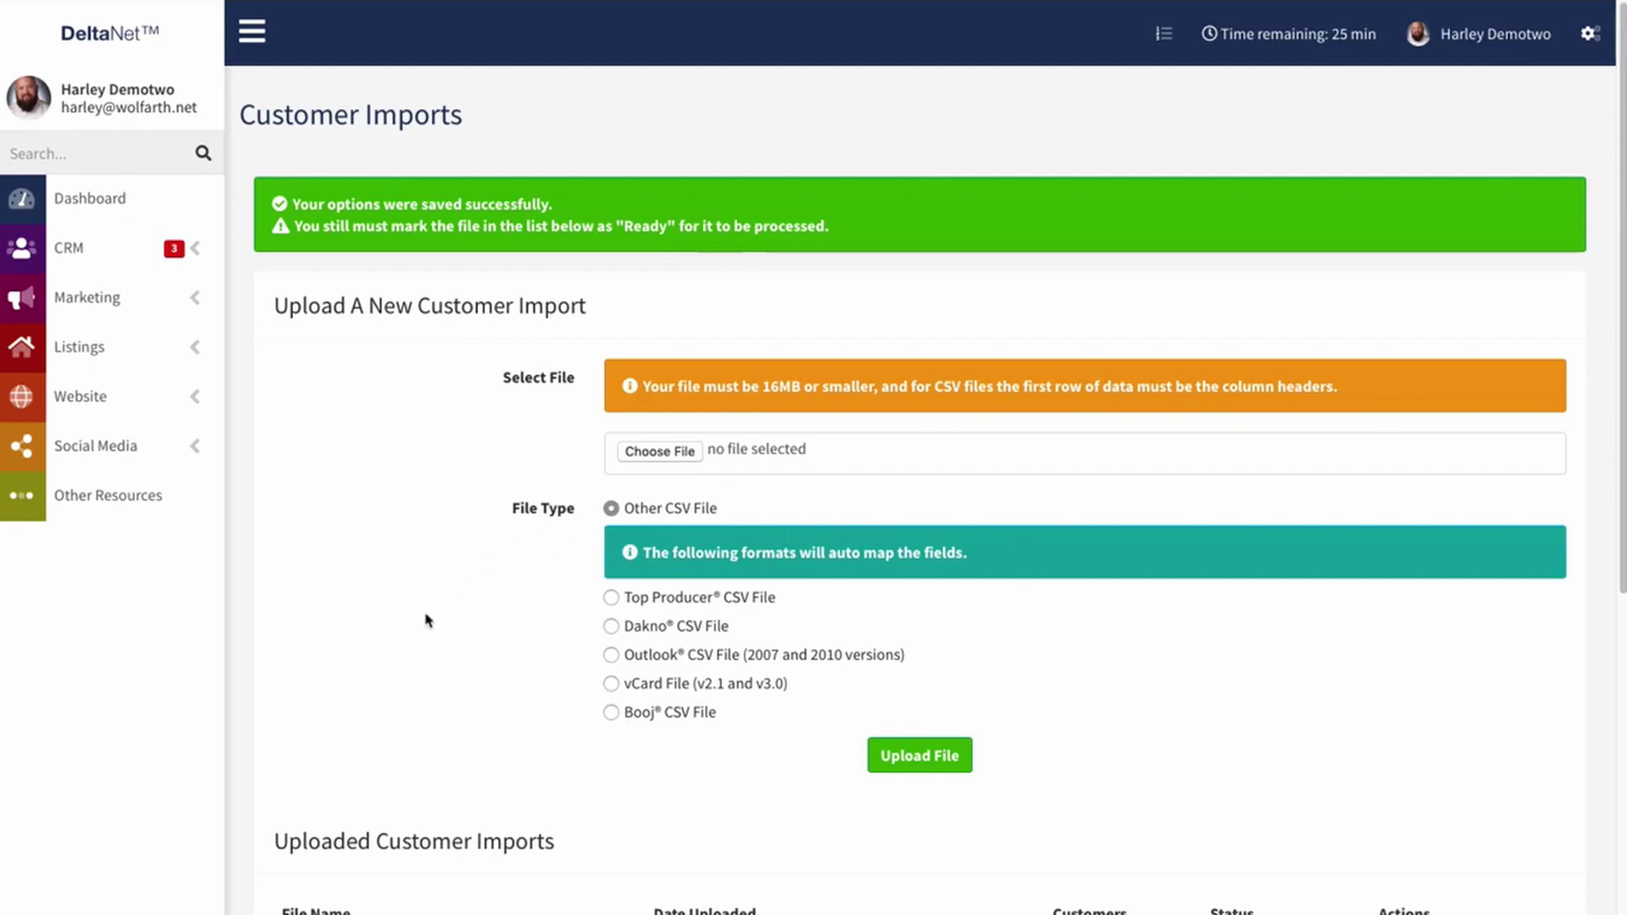
{"action": "scroll", "coordinate": [475, 598], "scroll_direction": "down", "scroll_amount": 5}
{"action": "scroll", "coordinate": [489, 589], "scroll_direction": "down", "scroll_amount": 1}
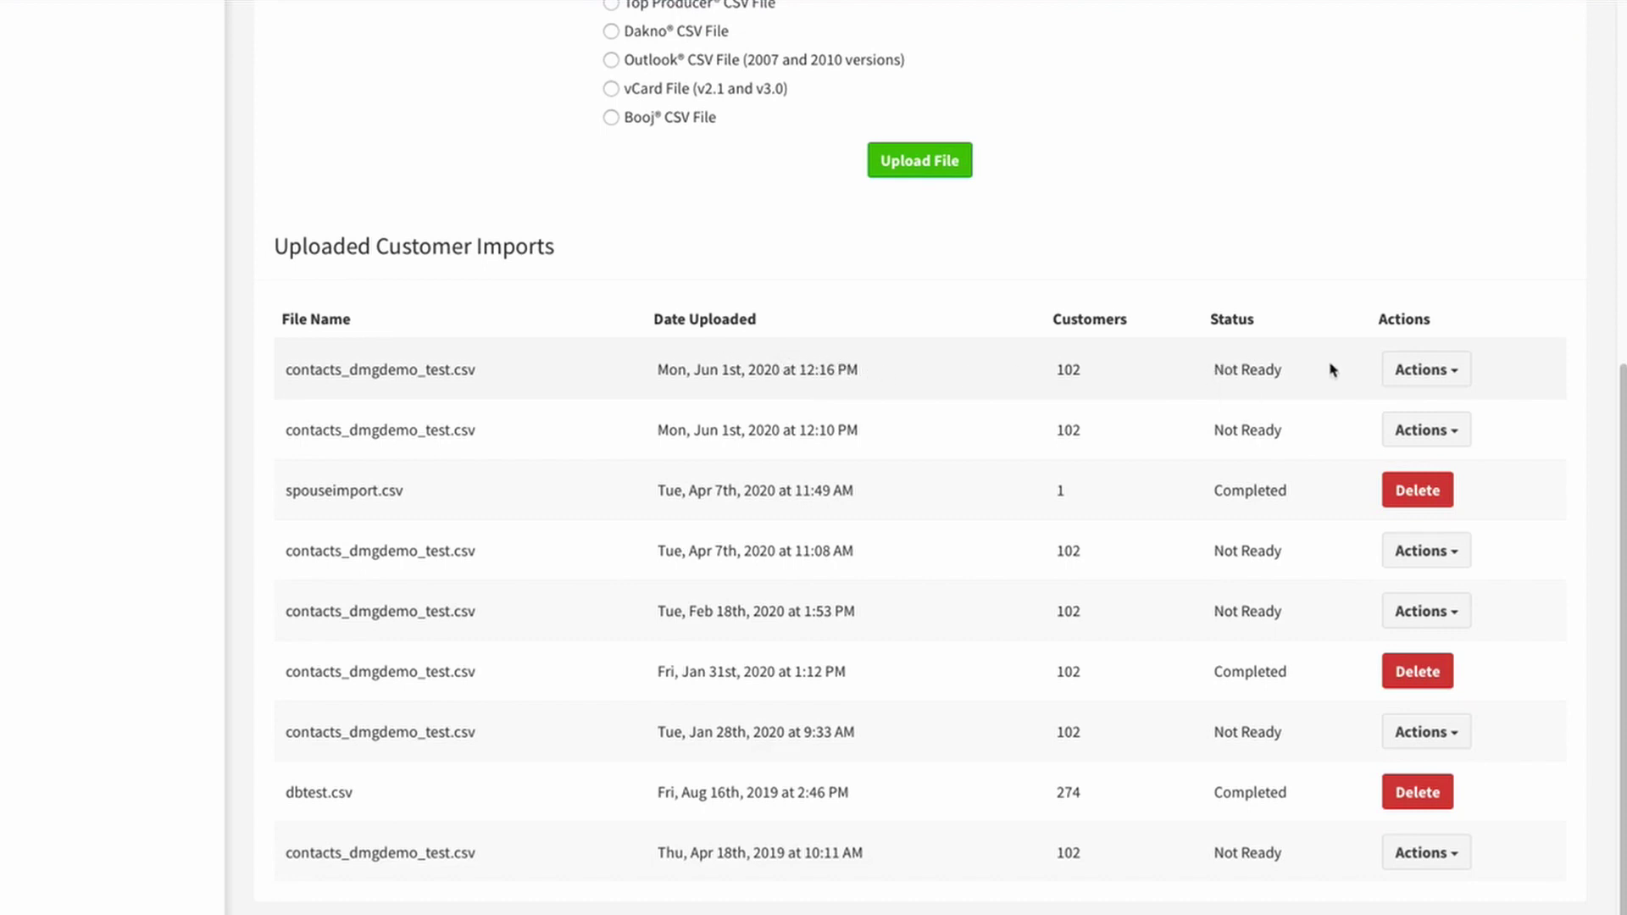
{"action": "left_click", "coordinate": [1460, 374]}
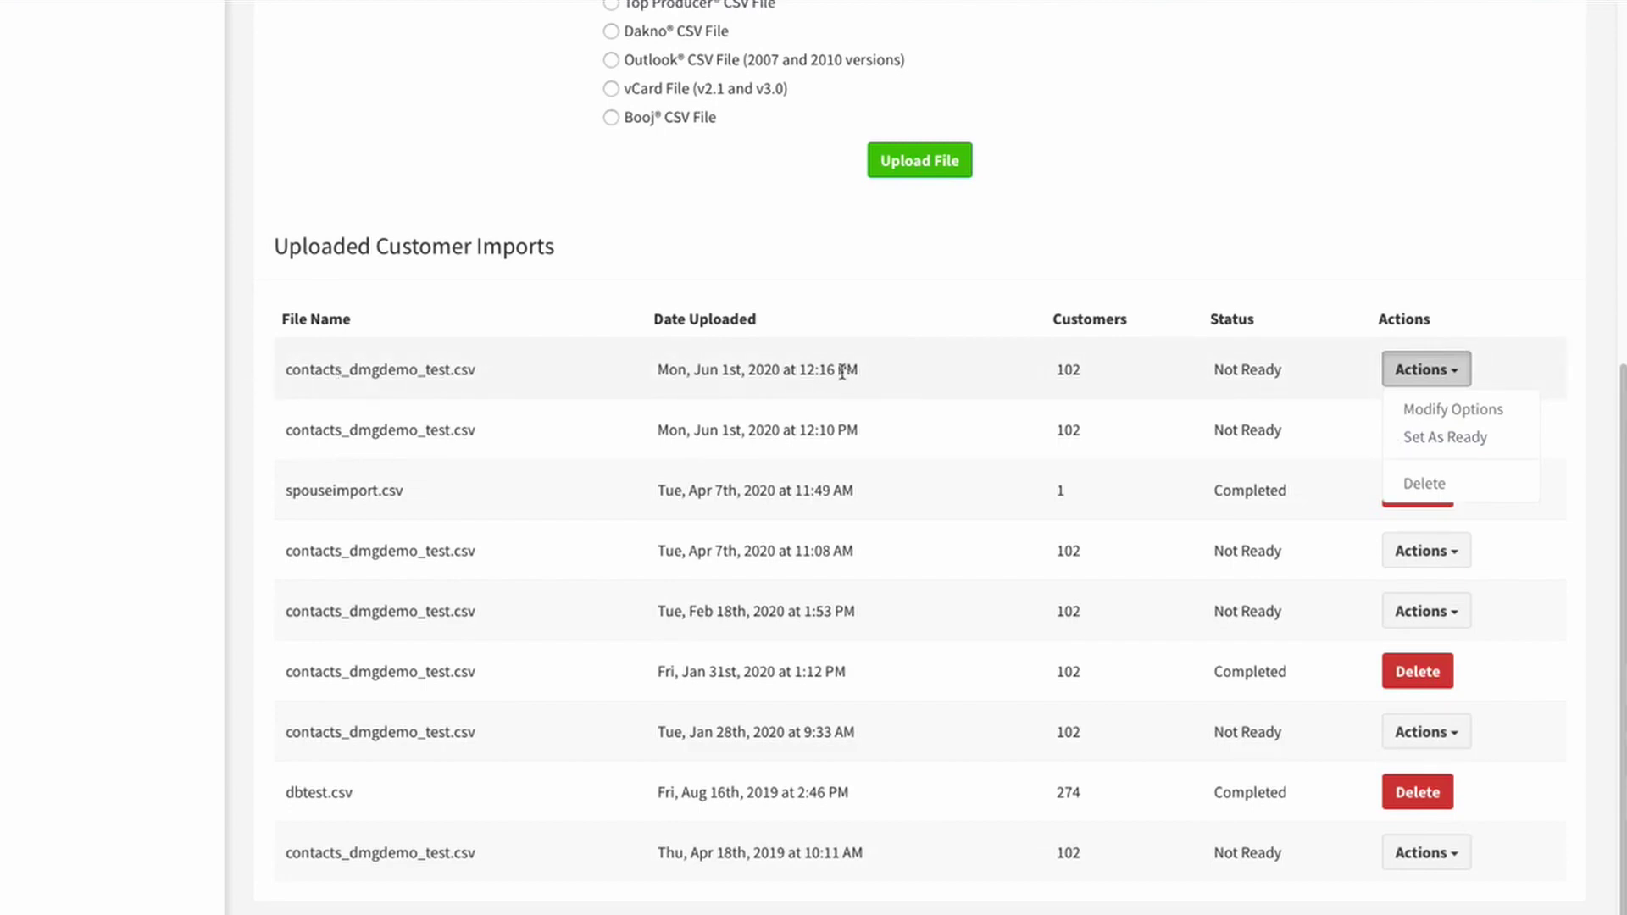
{"action": "scroll", "coordinate": [932, 513], "scroll_direction": "up", "scroll_amount": 5}
{"action": "scroll", "coordinate": [904, 527], "scroll_direction": "up", "scroll_amount": 2}
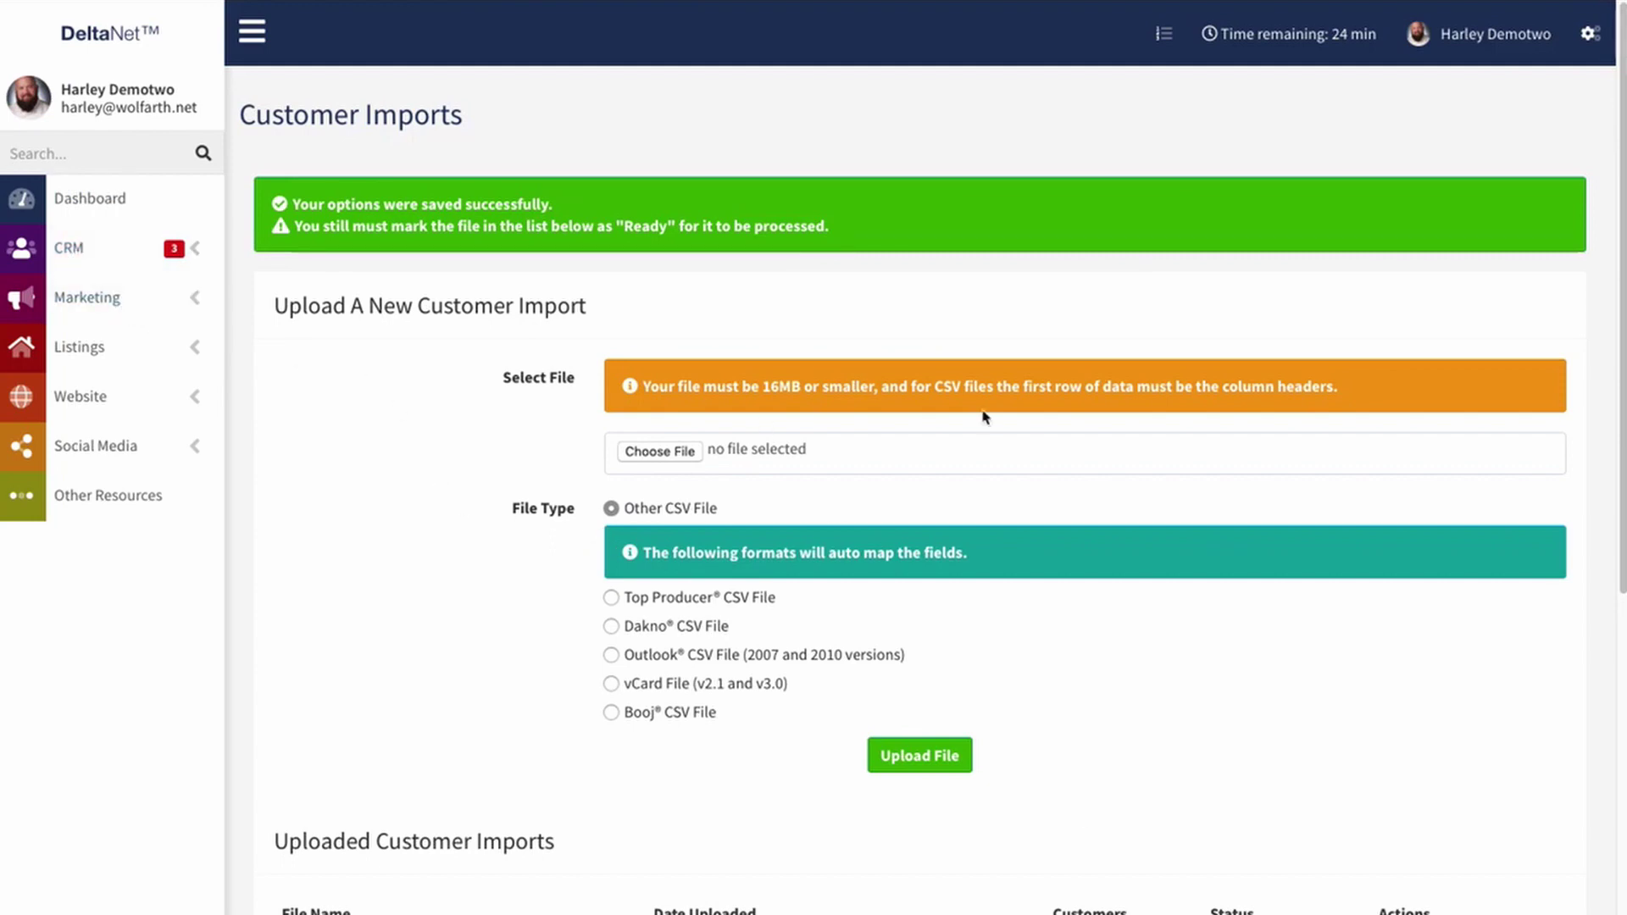
{"action": "scroll", "coordinate": [1119, 625], "scroll_direction": "down", "scroll_amount": 7}
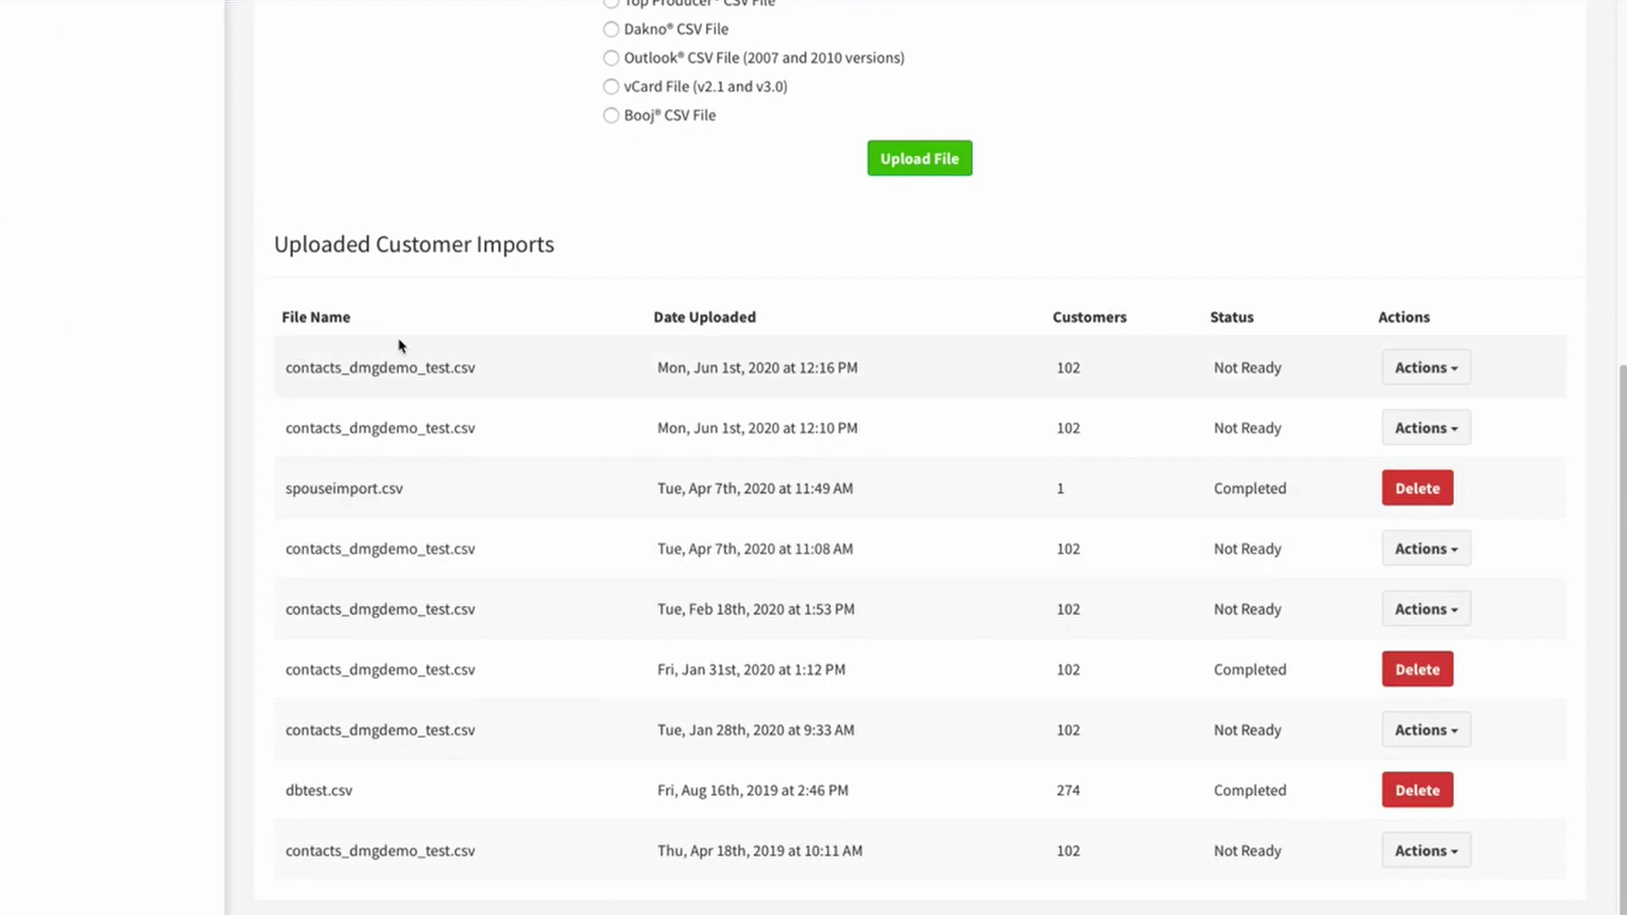
Set the newest contacts_dmgdemo_test.csv import as Ready and confirm it shows Completed with 102 customers.
{"action": "left_click", "coordinate": [1426, 367]}
{"action": "left_click", "coordinate": [1439, 438]}
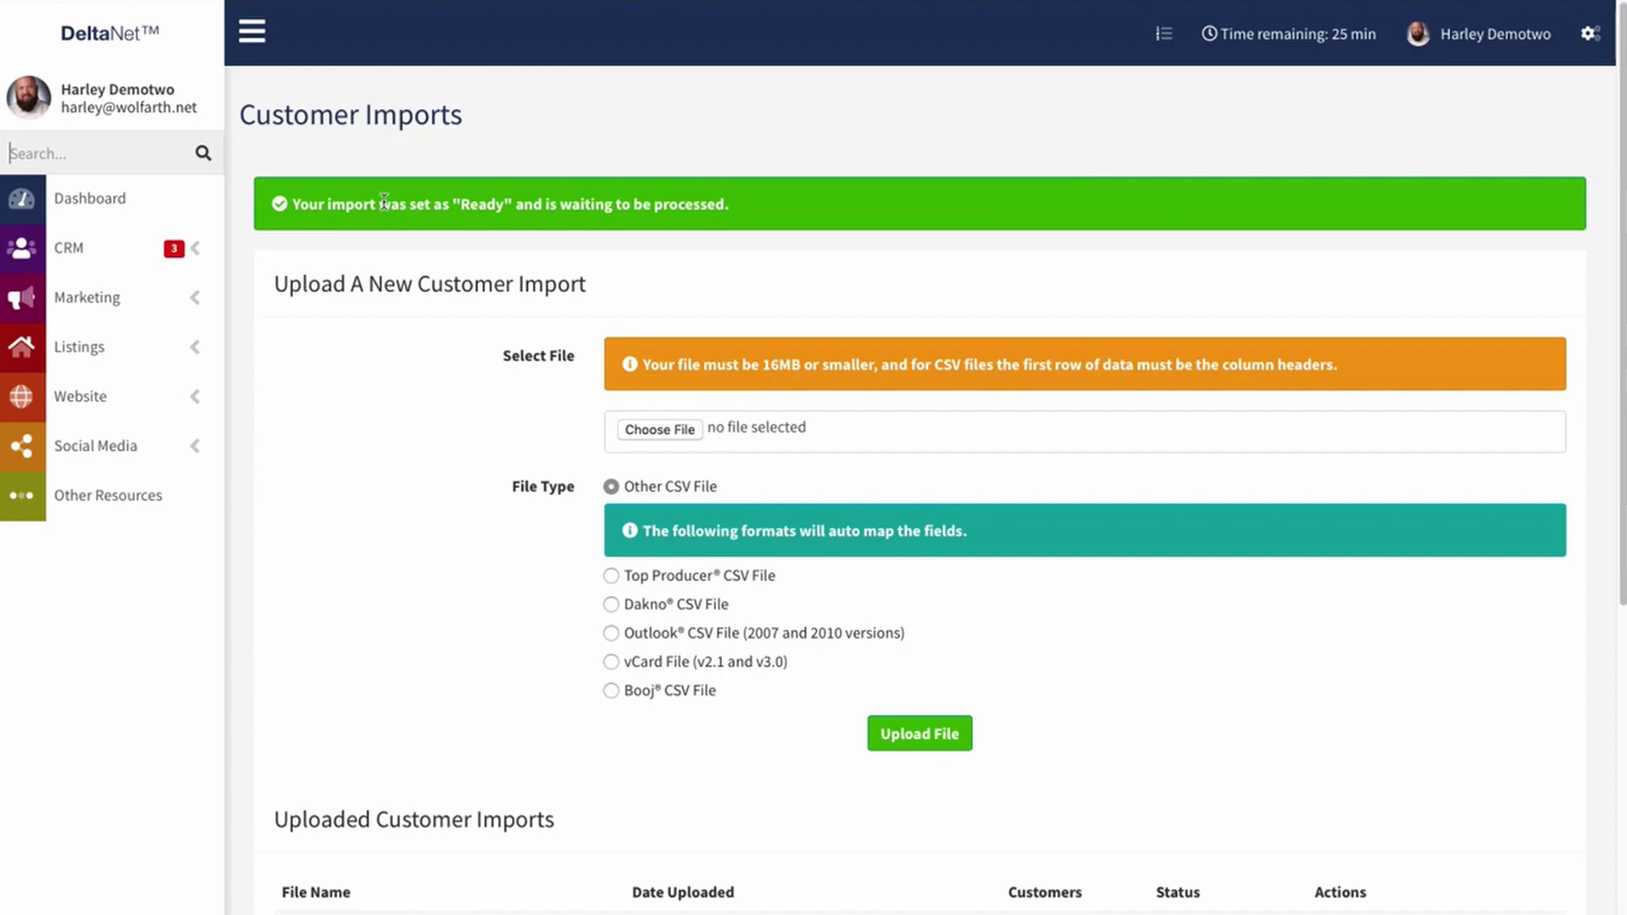
{"action": "scroll", "coordinate": [1153, 303], "scroll_direction": "down", "scroll_amount": 3}
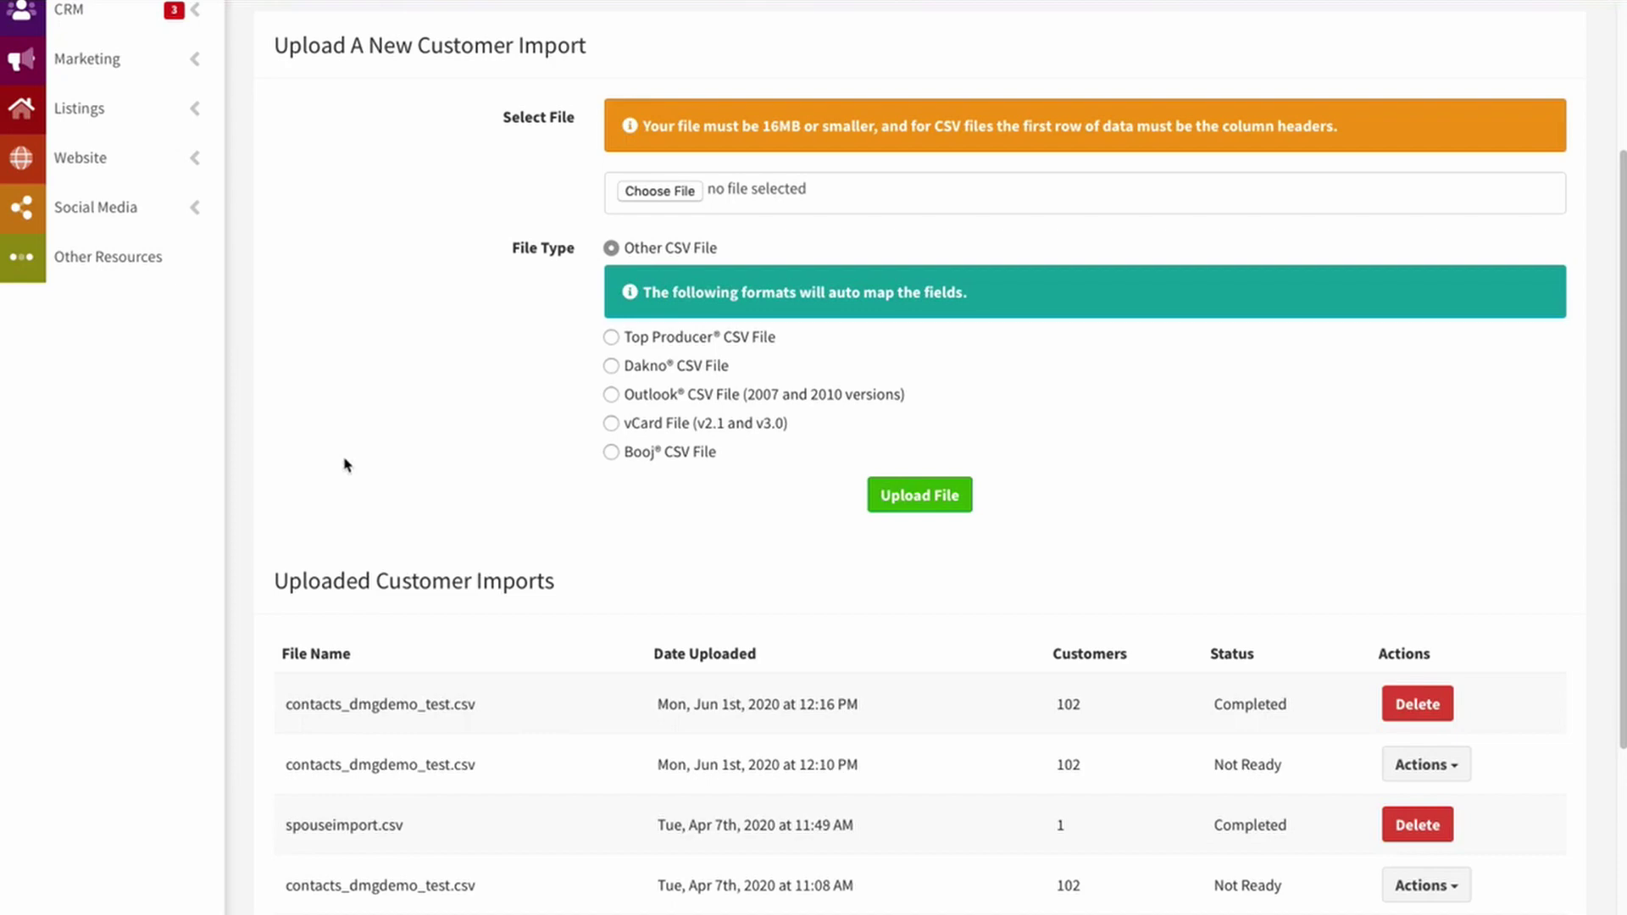
{"action": "scroll", "coordinate": [322, 447], "scroll_direction": "down", "scroll_amount": 4}
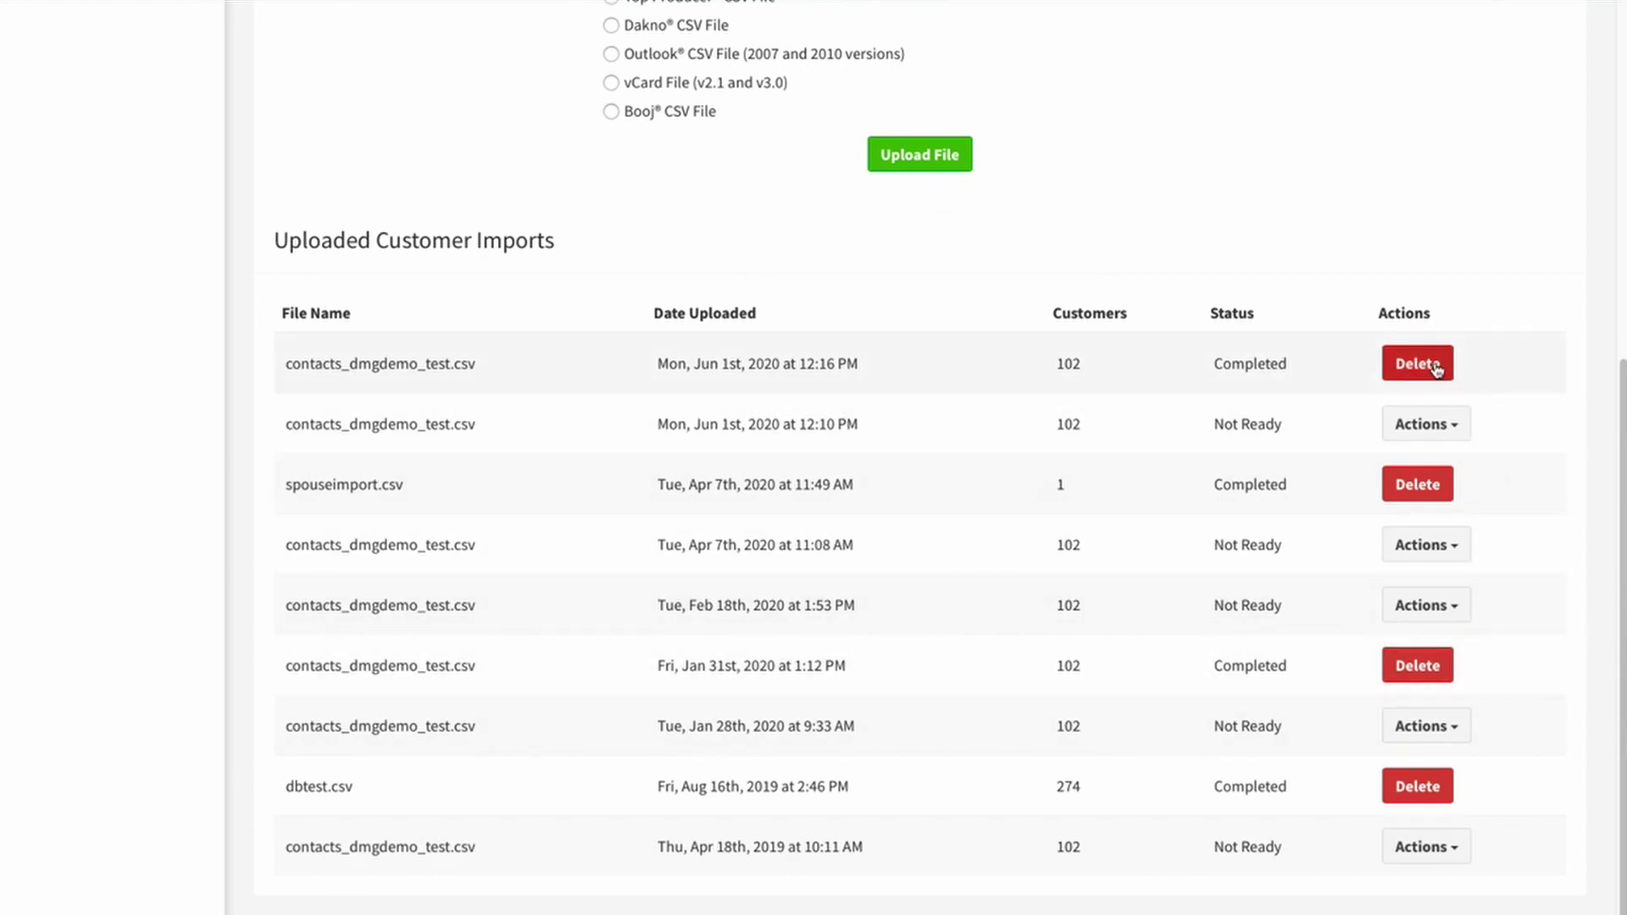
{"action": "scroll", "coordinate": [333, 407], "scroll_direction": "up", "scroll_amount": 1}
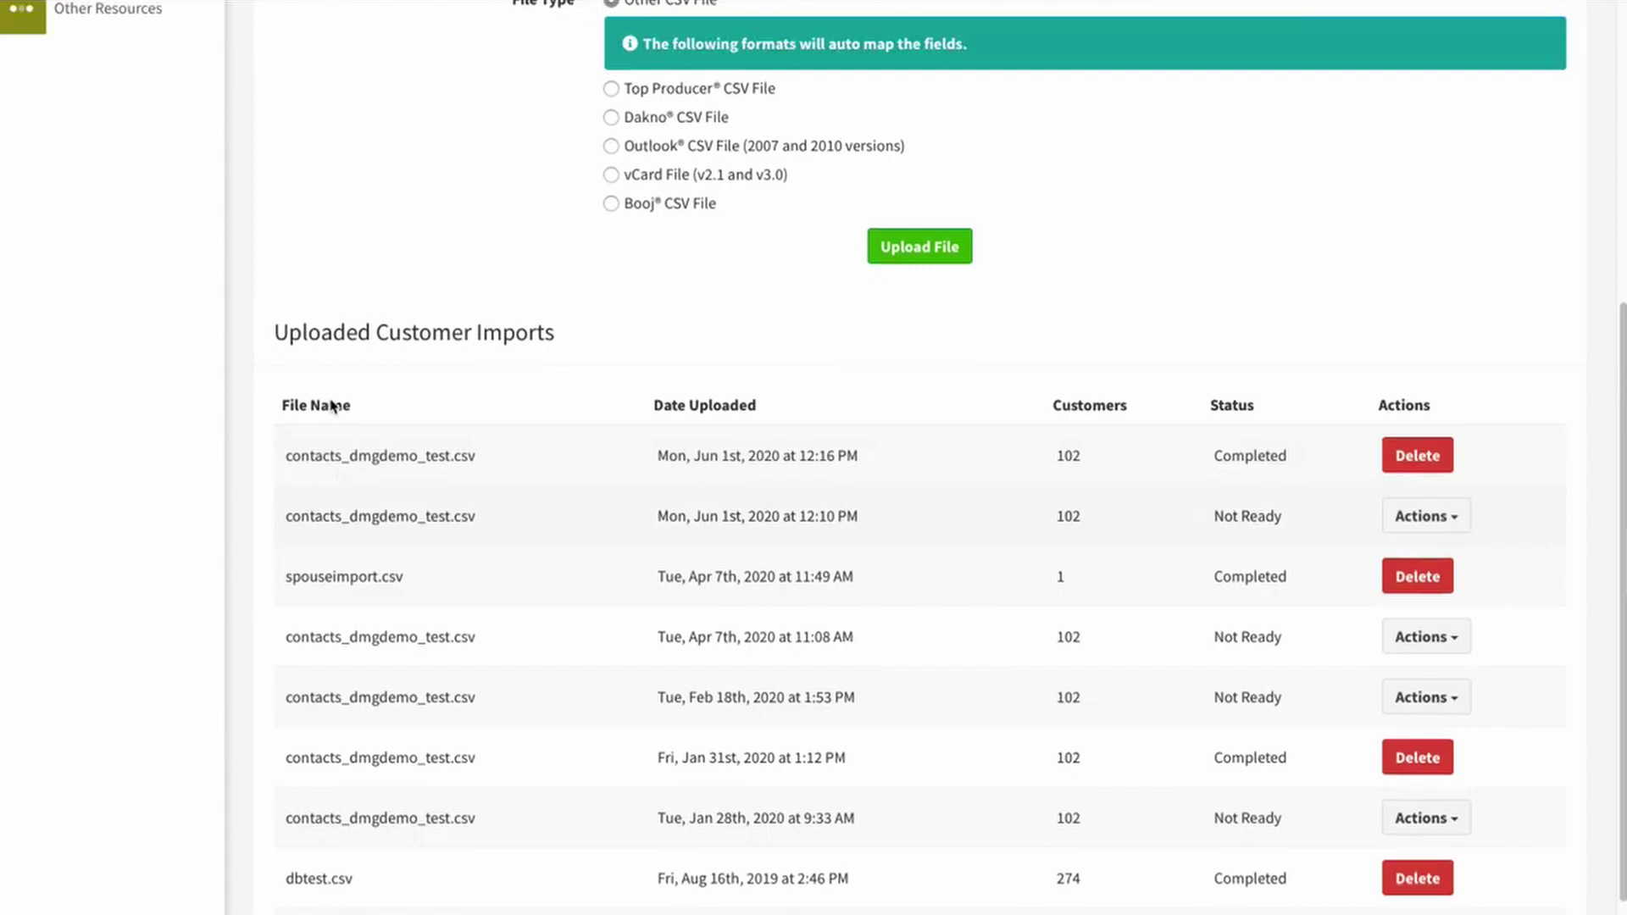
{"action": "scroll", "coordinate": [333, 407], "scroll_direction": "up", "scroll_amount": 5}
Reach Delete Imports through the sidebar search and select the 5-customer import from 2020-06-01.
{"action": "left_click", "coordinate": [62, 153]}
{"action": "type", "text": "import"}
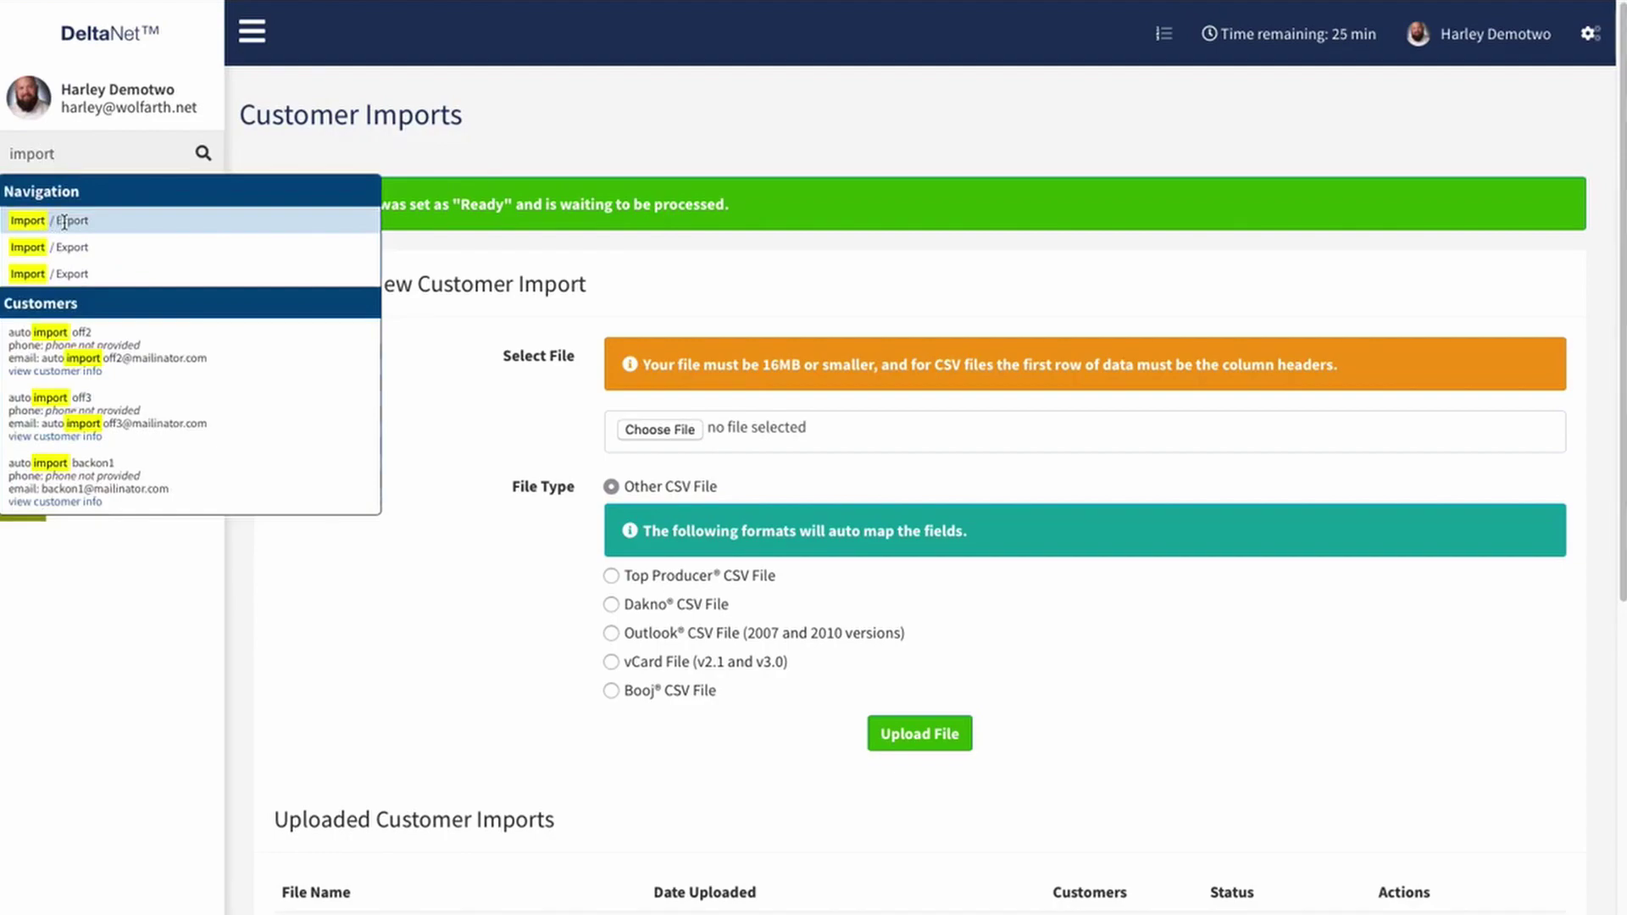
{"action": "left_click", "coordinate": [65, 222]}
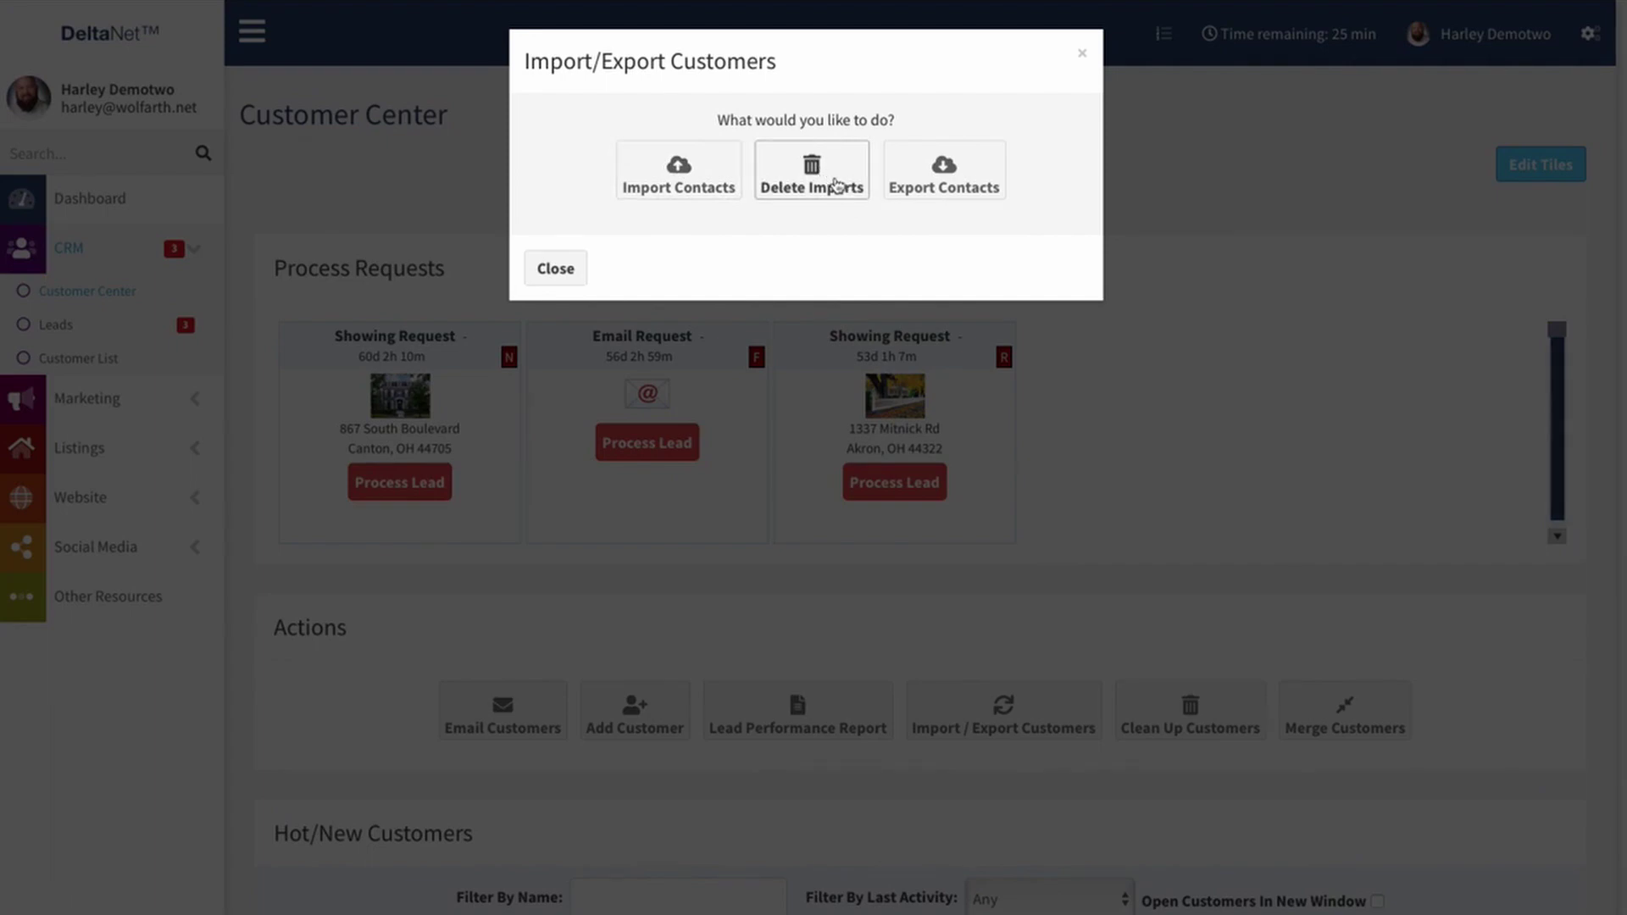
{"action": "left_click", "coordinate": [816, 167]}
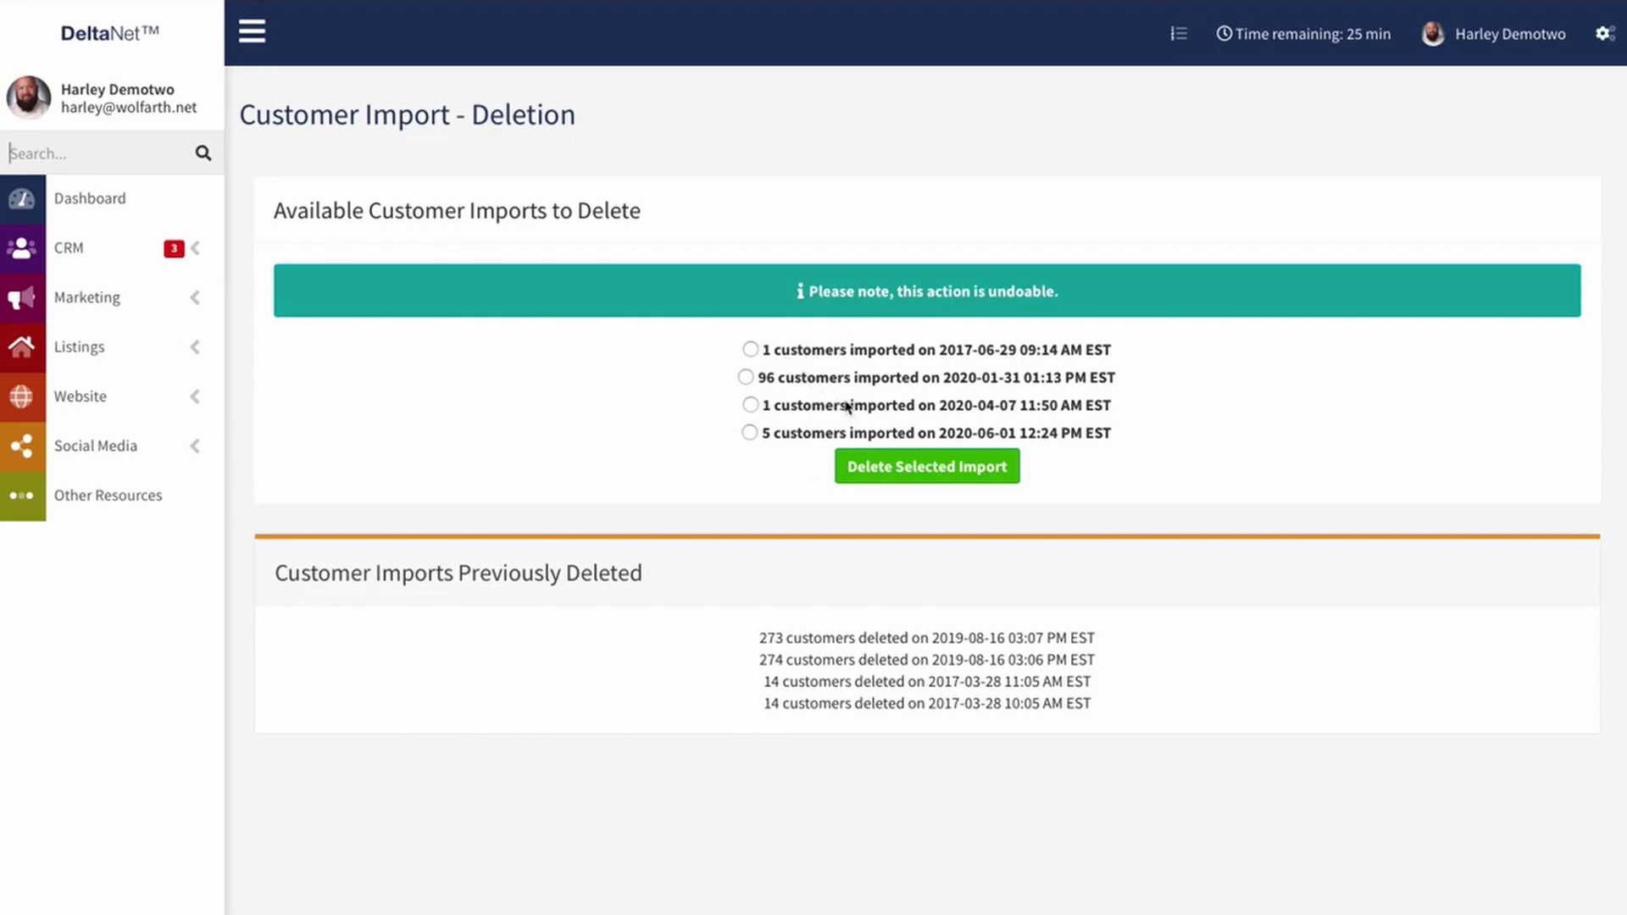
{"action": "left_click", "coordinate": [751, 433]}
{"action": "left_click", "coordinate": [913, 469]}
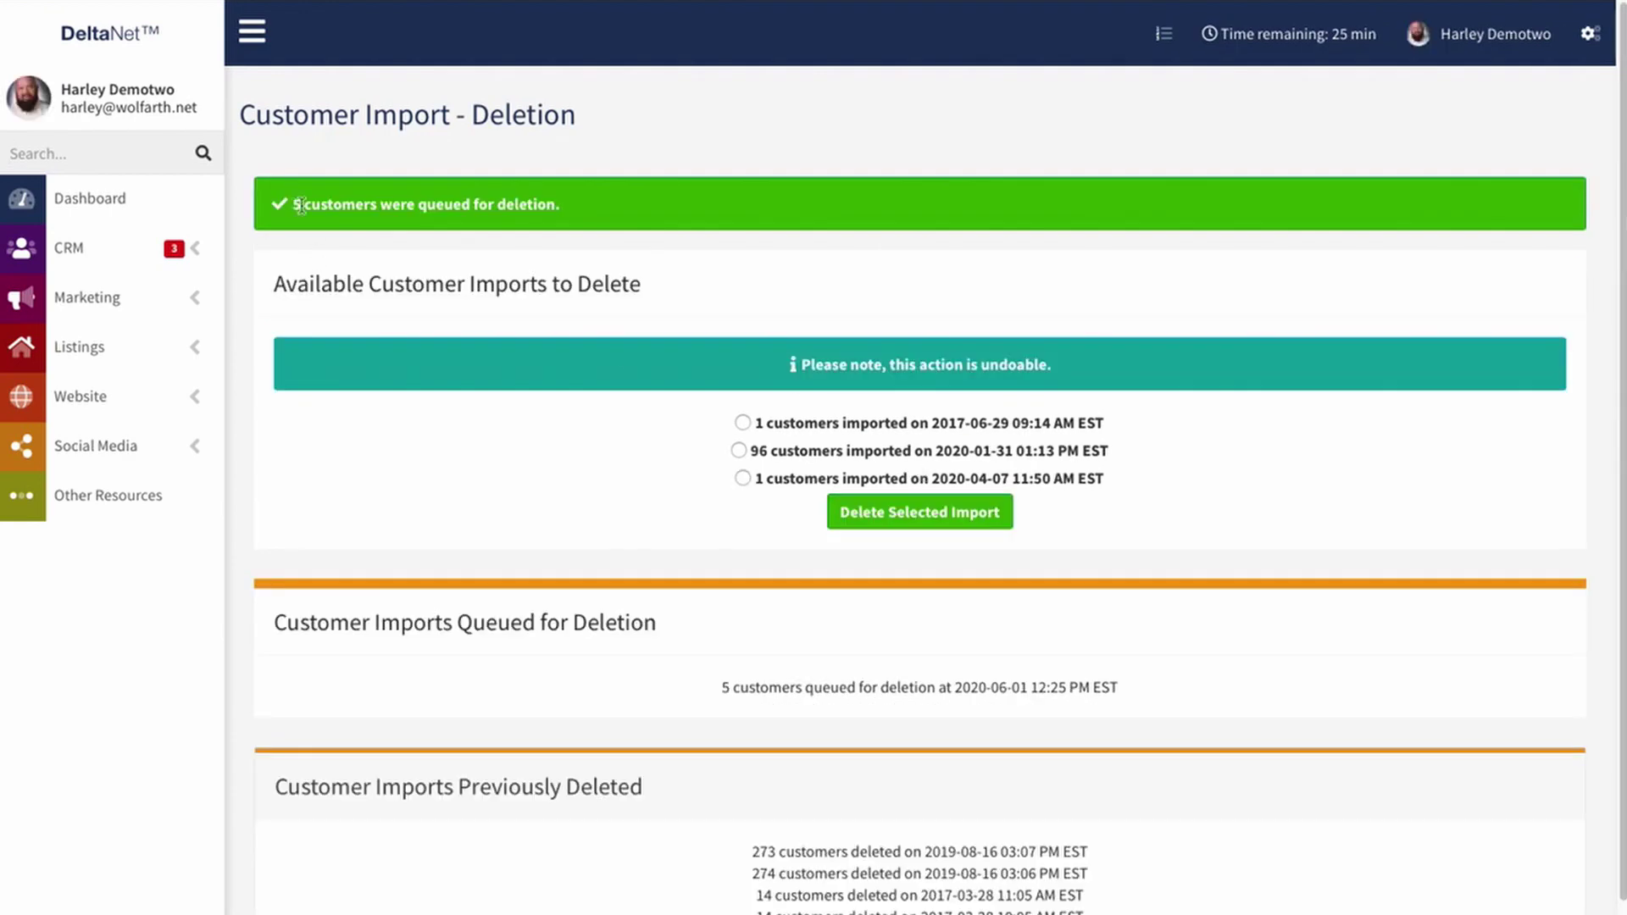